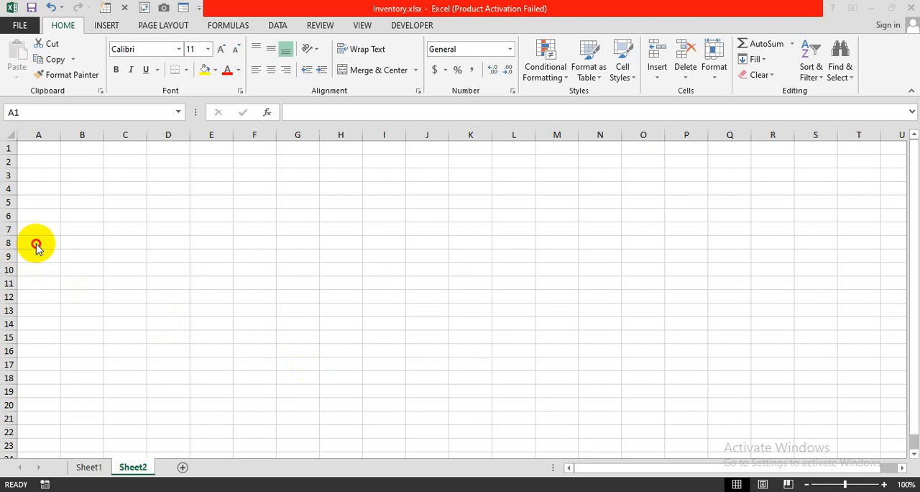
Enter the headings Product ID, Product Name and Cost in cells A8 to C8 of Sheet2
click(36, 243)
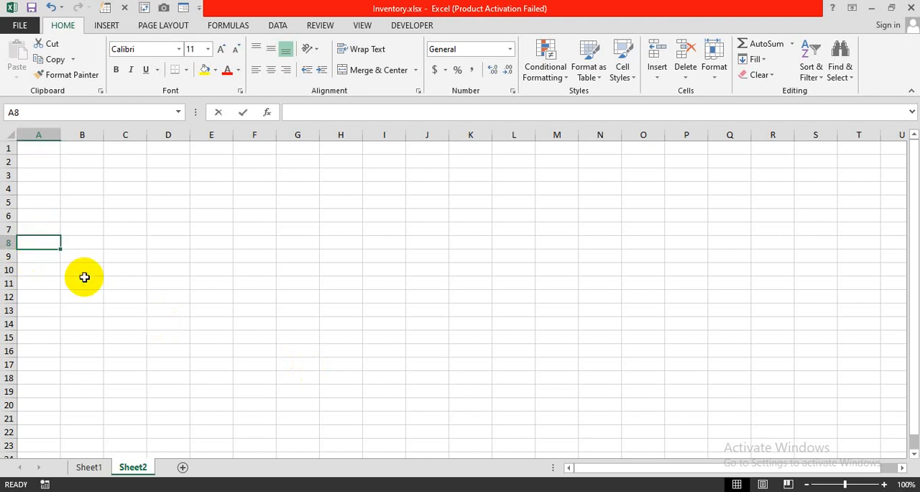
text(Product)
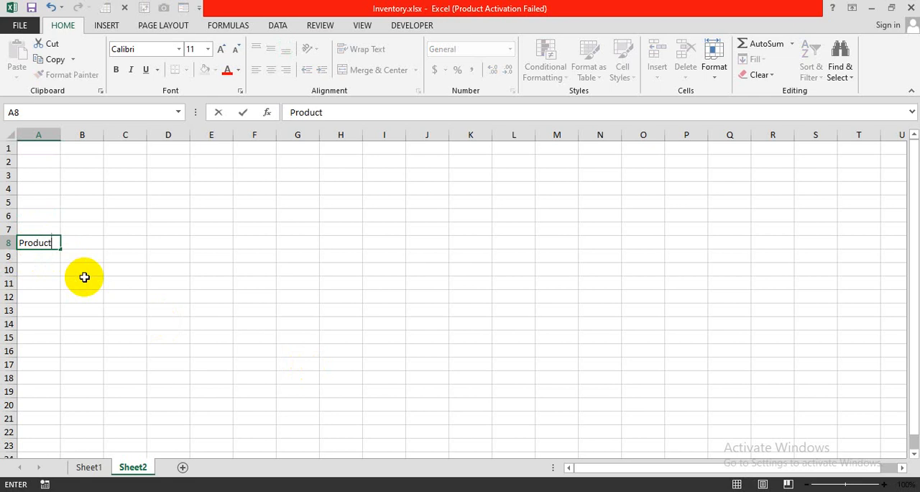
text( ID)
key(Tab)
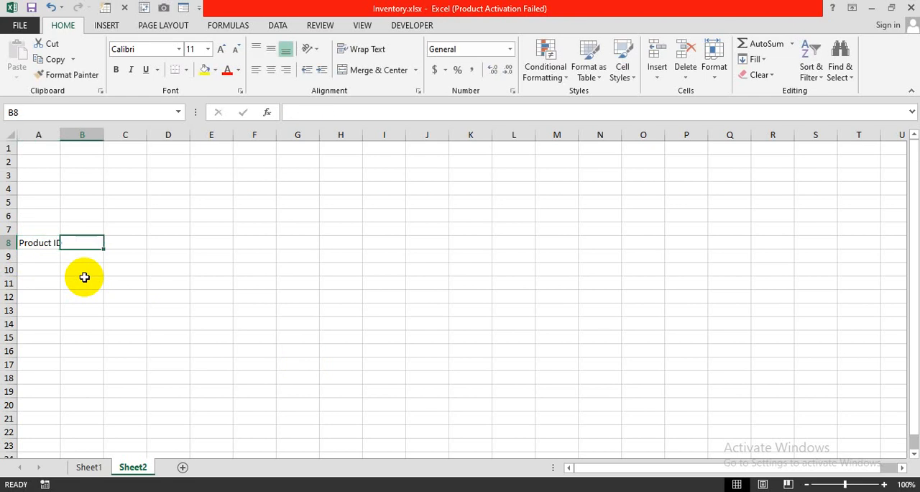
text(Produ)
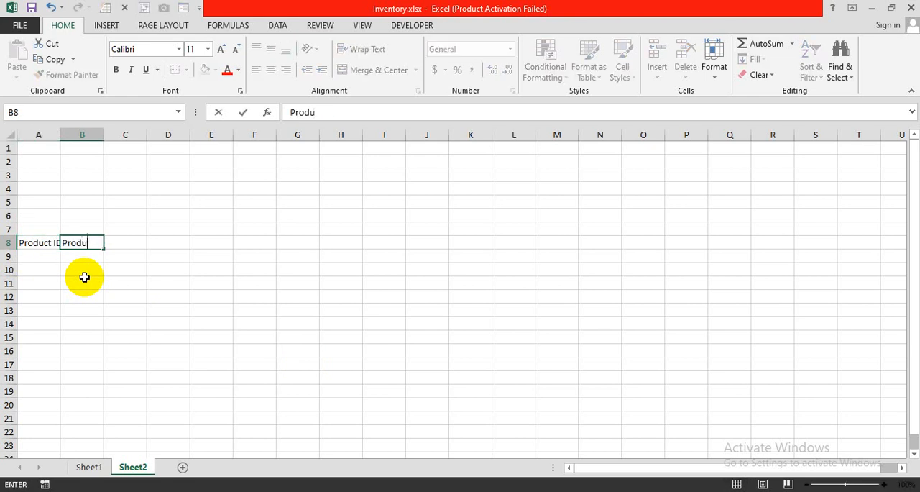
text(ct Name)
key(Tab)
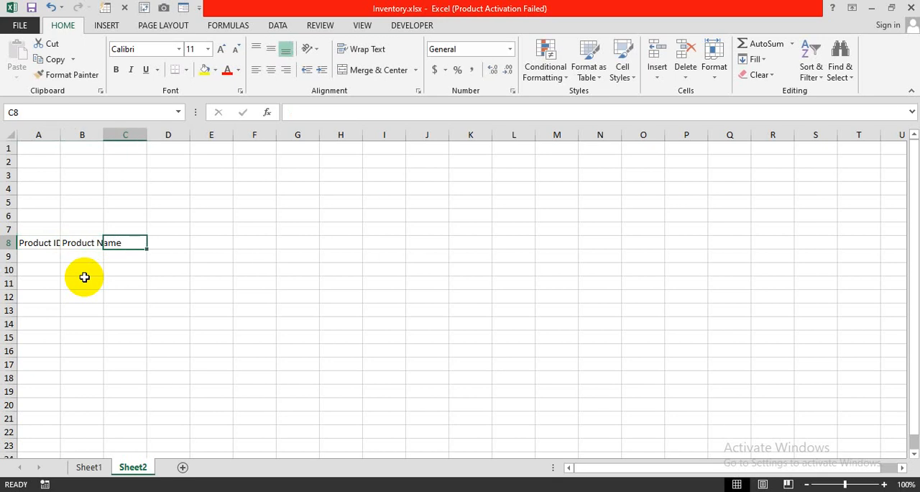
text(Cost)
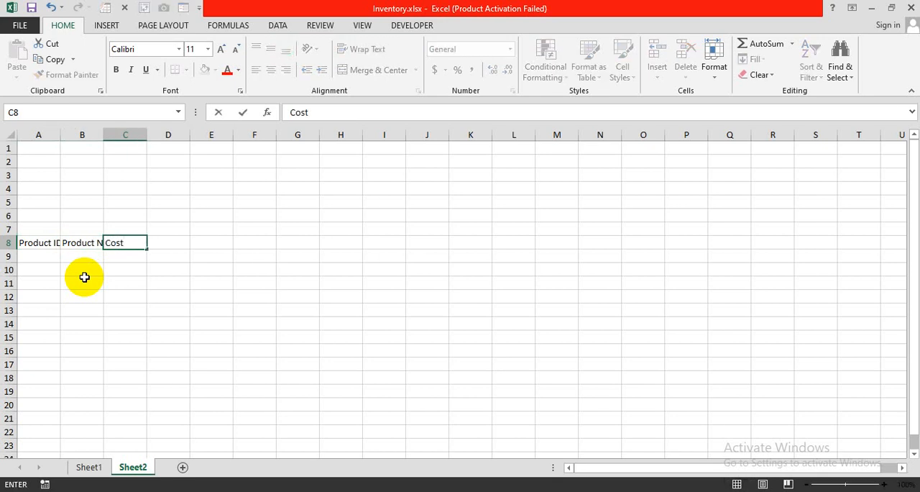
key(Tab)
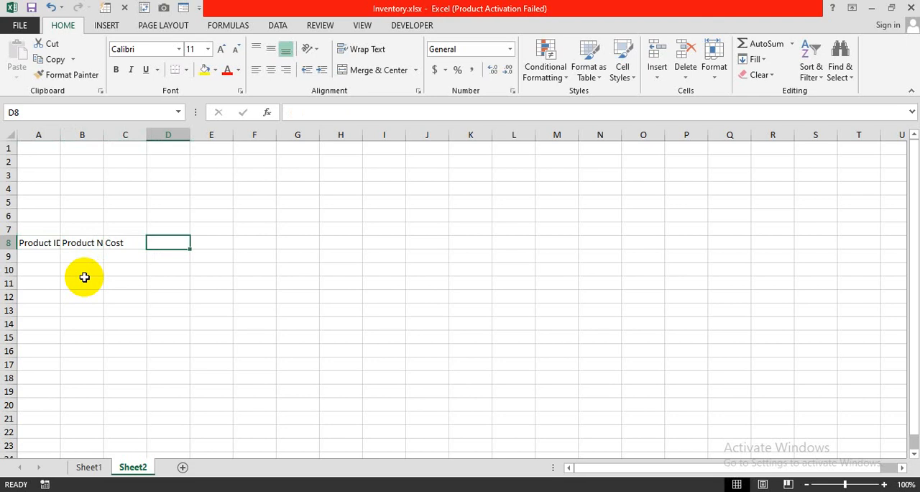
Continue the header row with Initial Cost in D8 and Qty Sold in E8
text(In)
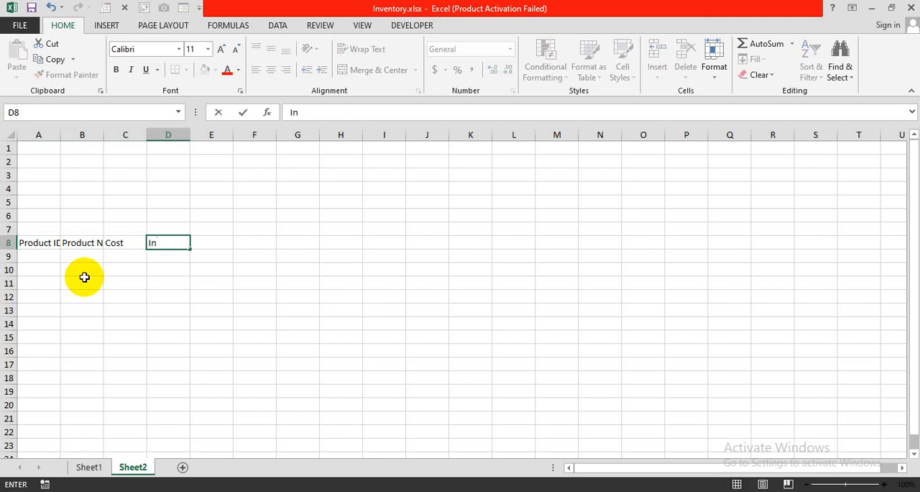
text(itial Cost)
key(Tab)
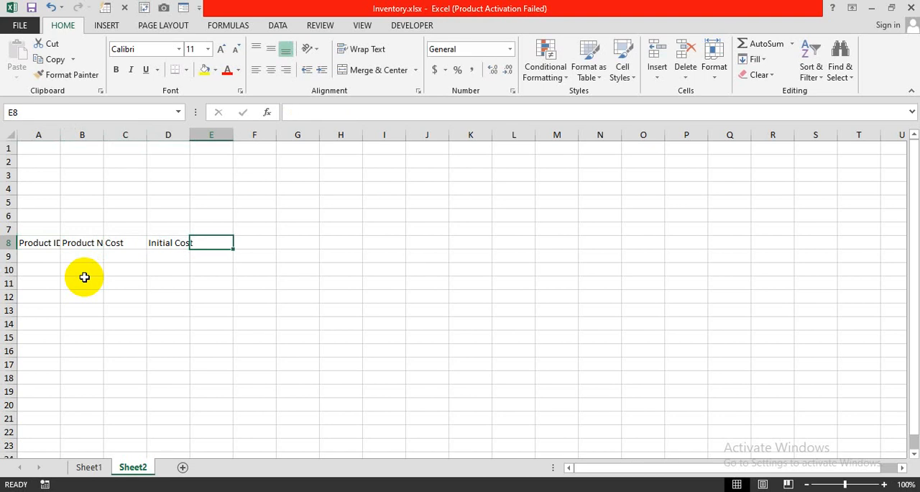
text(Qty Sold)
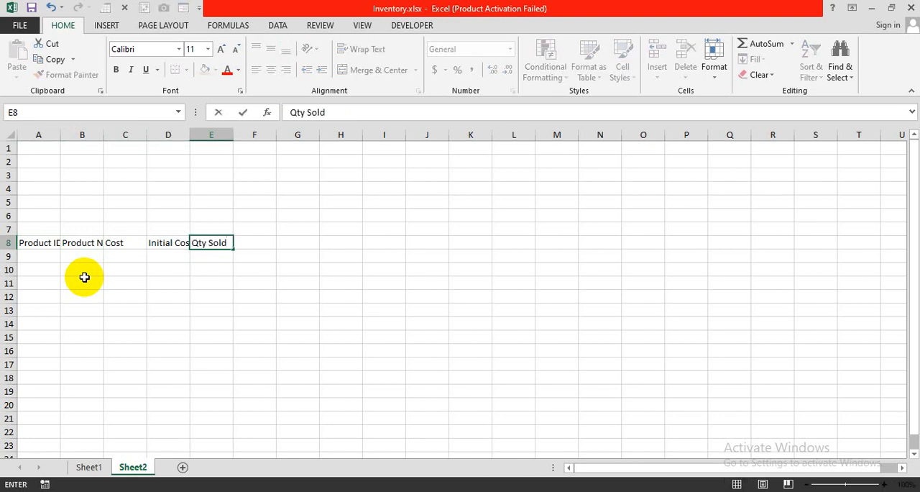
key(Return)
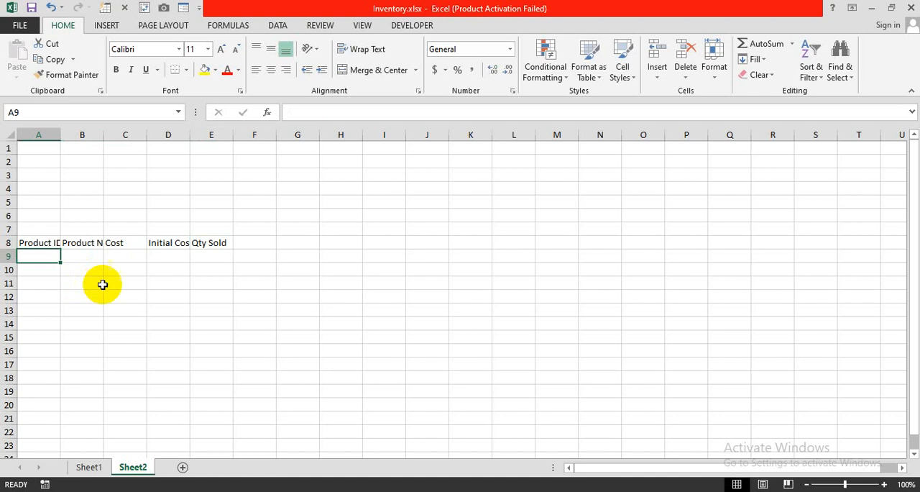
Add the headings Inventory in F8 and Sales Report in G8
click(254, 241)
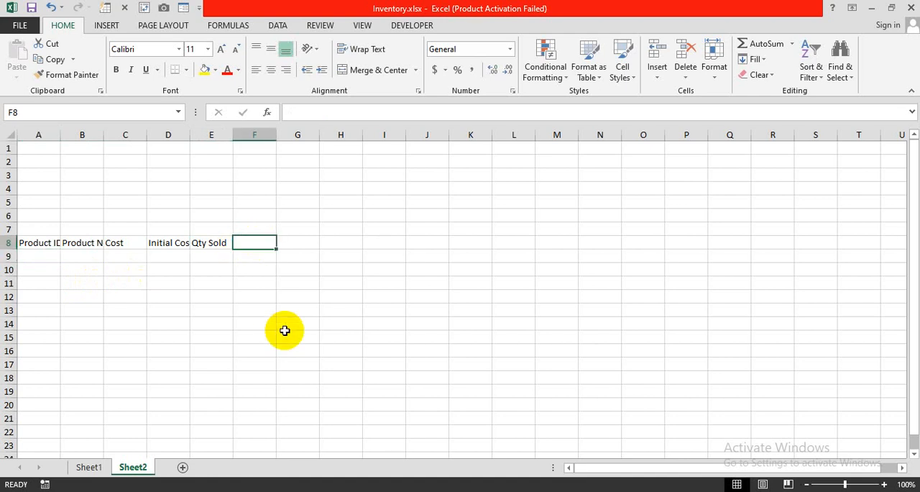
text(Inv)
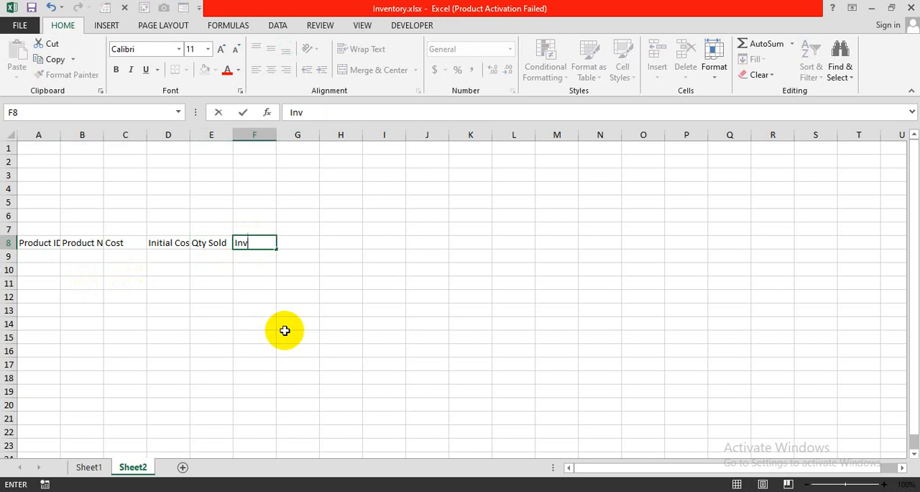
text(entory)
key(Tab)
text(Sales)
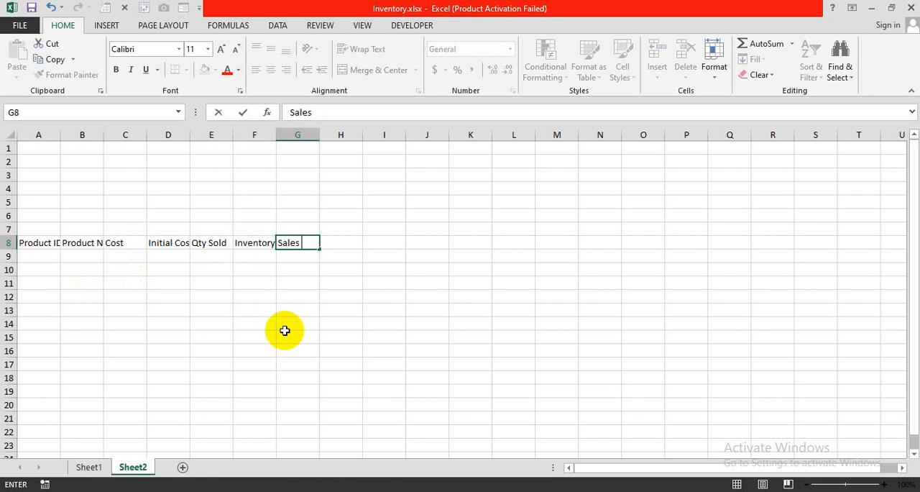
text( Report)
key(Tab)
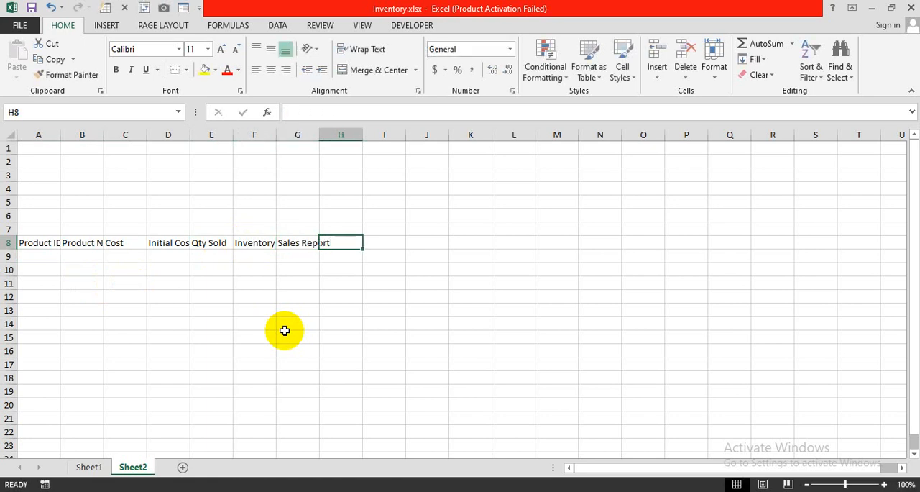
Complete the header row with Available Stocks in H8 and Reminder in I8
text(Av)
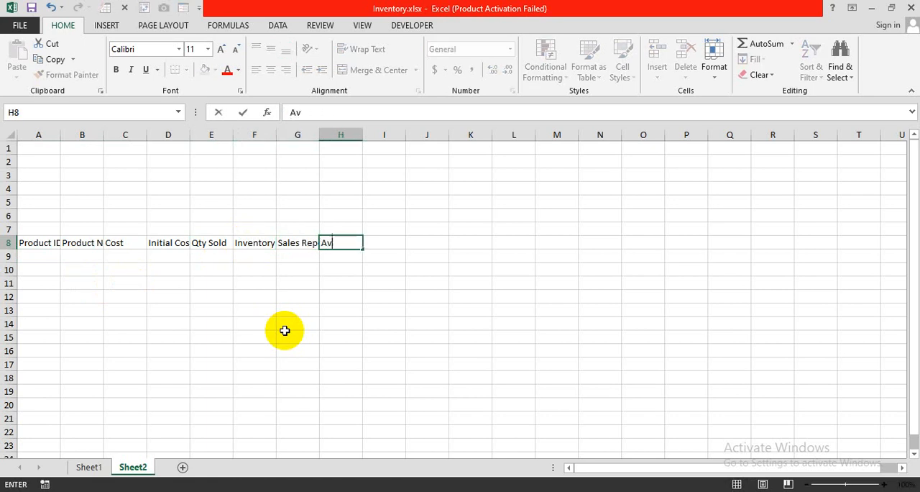
text(ailable Stocks)
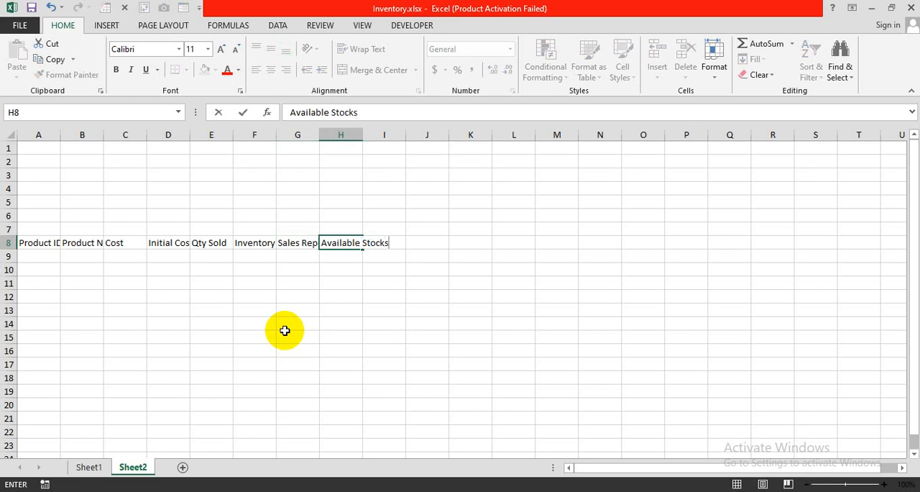
key(Tab)
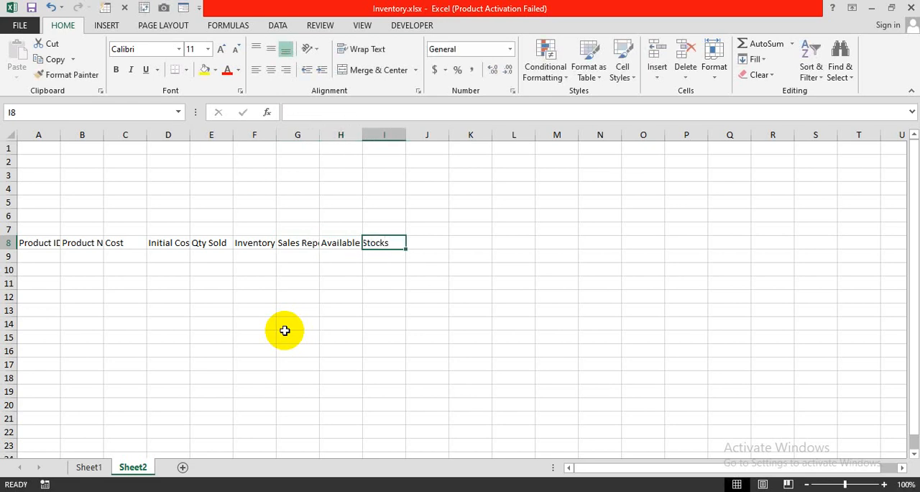
text(Reminder)
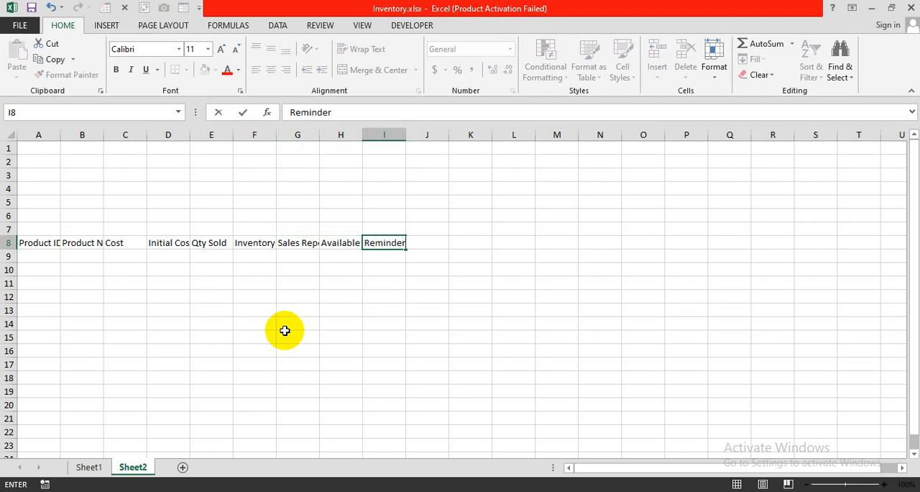
key(Return)
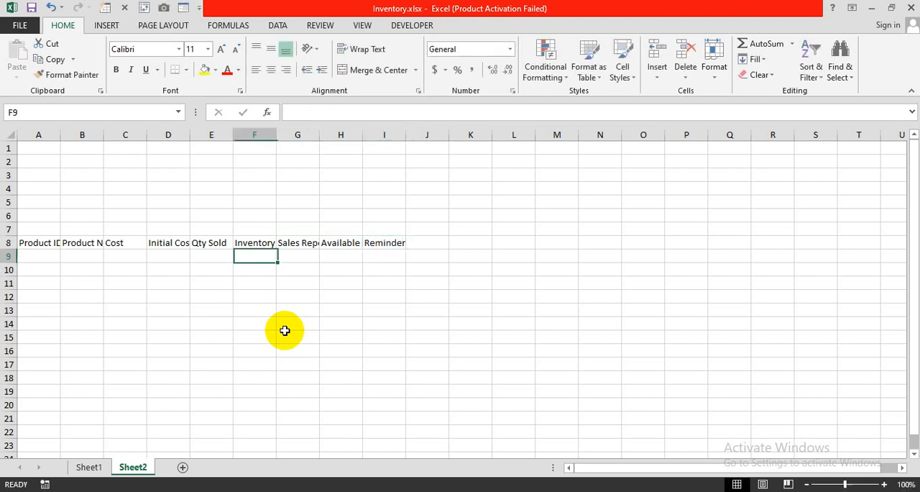
Widen columns A, B and D to I to fit their headings, with extra width for Product Name, Inventory and Reminder
double_click(61, 135)
double_click(107, 135)
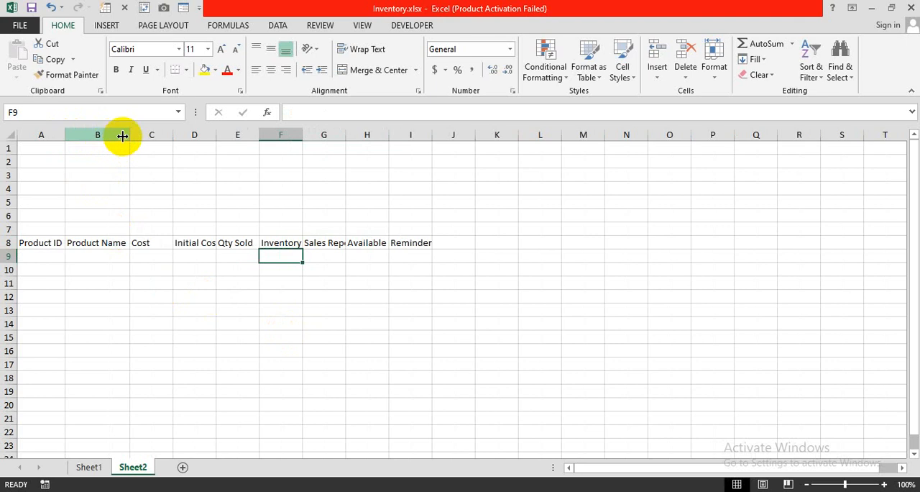
drag(130, 135, 206, 146)
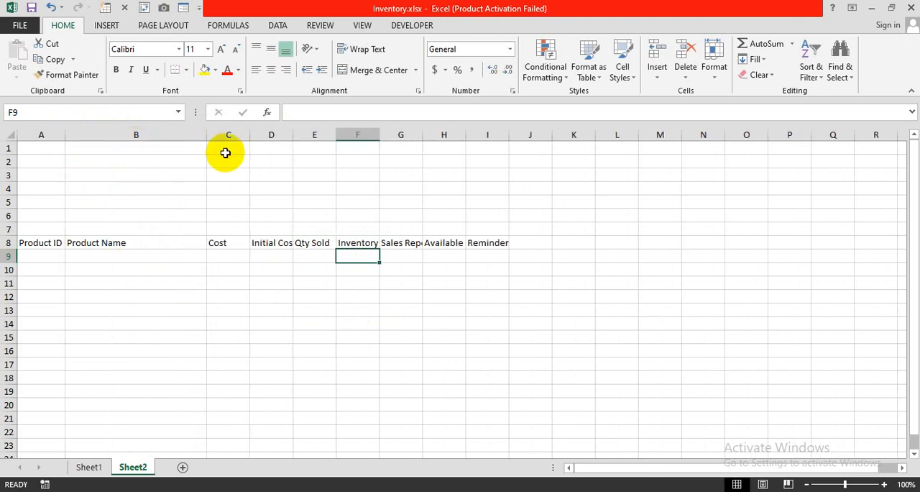
double_click(294, 135)
drag(300, 135, 432, 140)
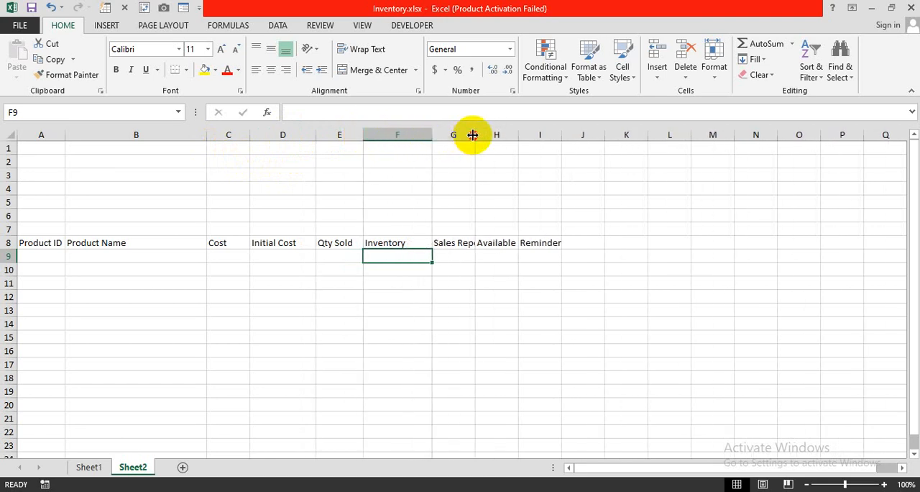
double_click(474, 136)
drag(488, 135, 662, 137)
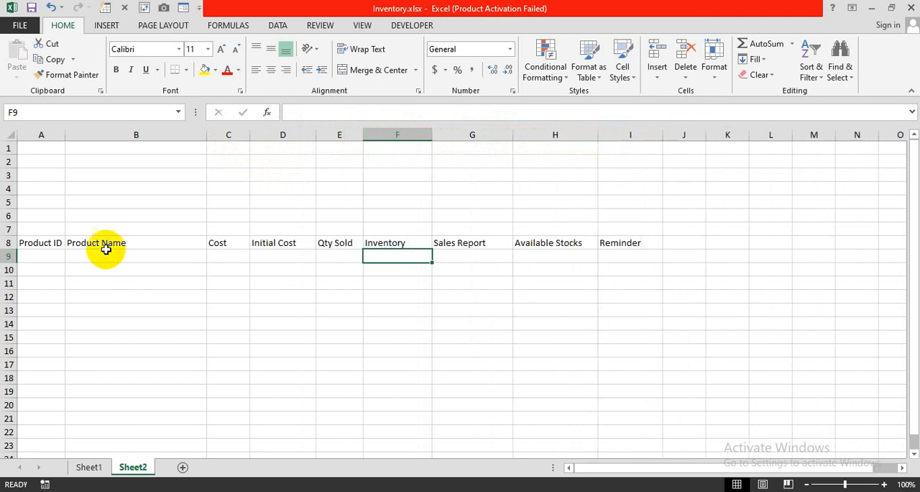
Apply All Borders to the table range A8:I22
drag(41, 242, 602, 424)
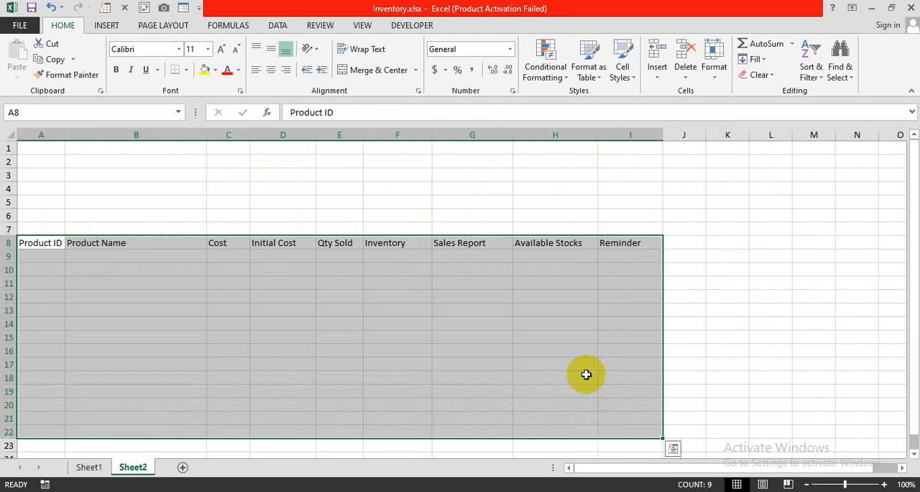
click(186, 69)
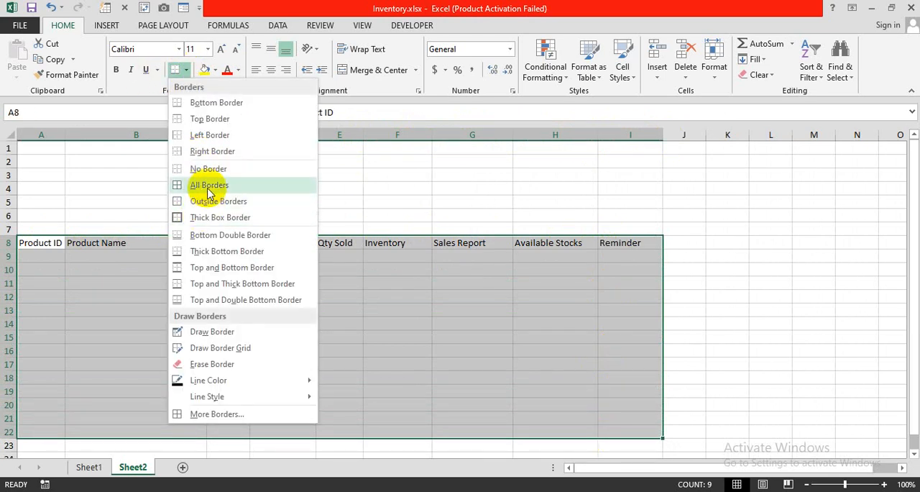
click(201, 185)
Format the header row A8:I8 with bold, white, centred text on a dark blue fill
drag(41, 243, 611, 242)
click(115, 70)
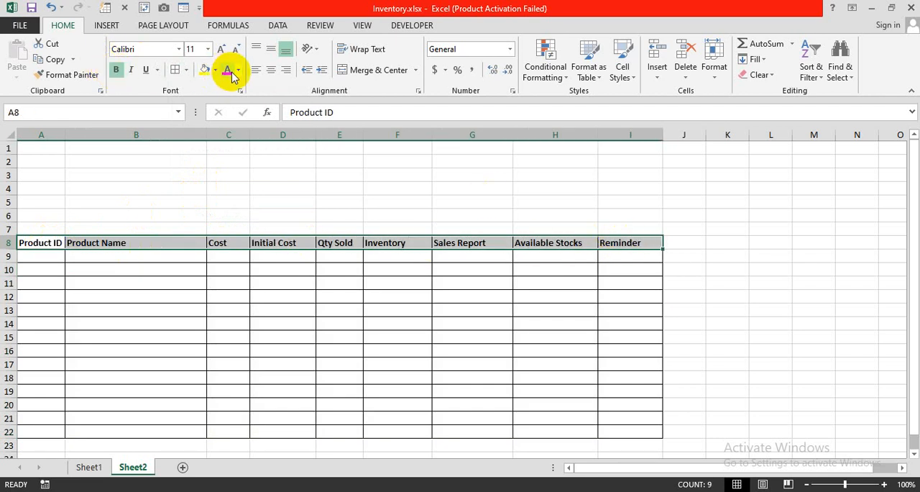
click(215, 69)
click(295, 175)
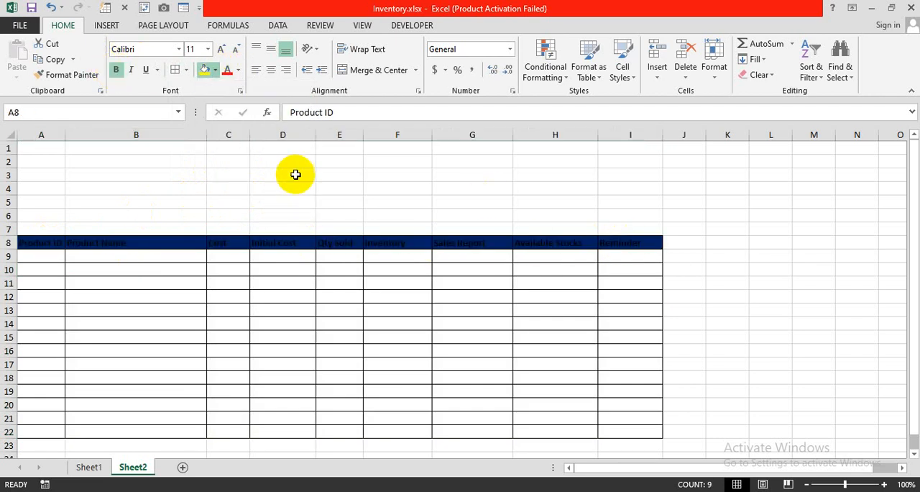
click(237, 70)
click(226, 119)
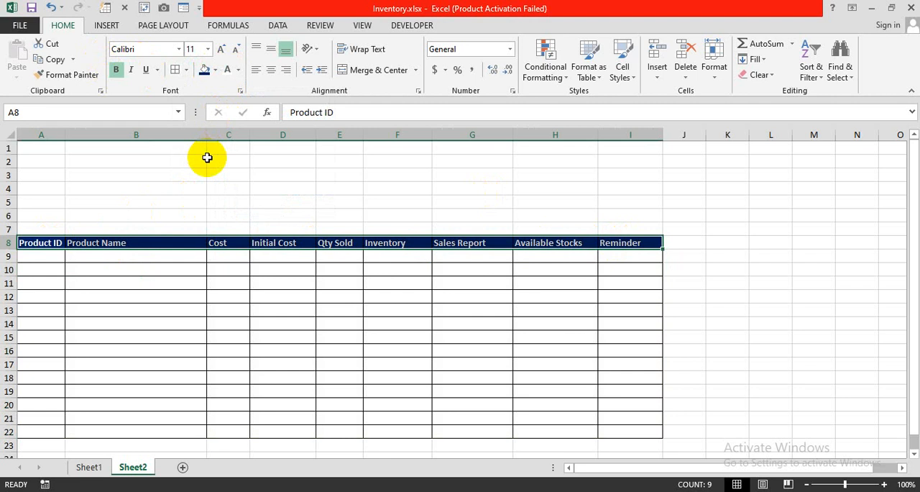
click(269, 71)
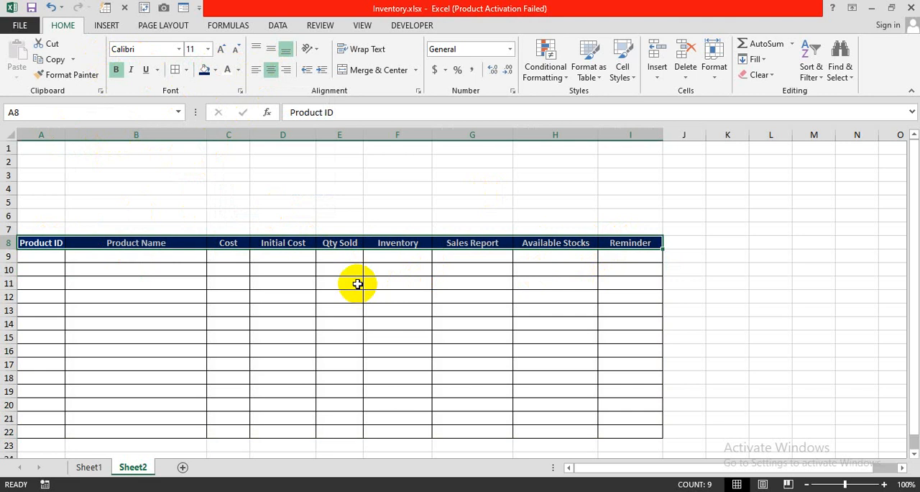
Number the Product ID column from 1 to 14 in A9:A22 by extending the series 1, 2
click(43, 259)
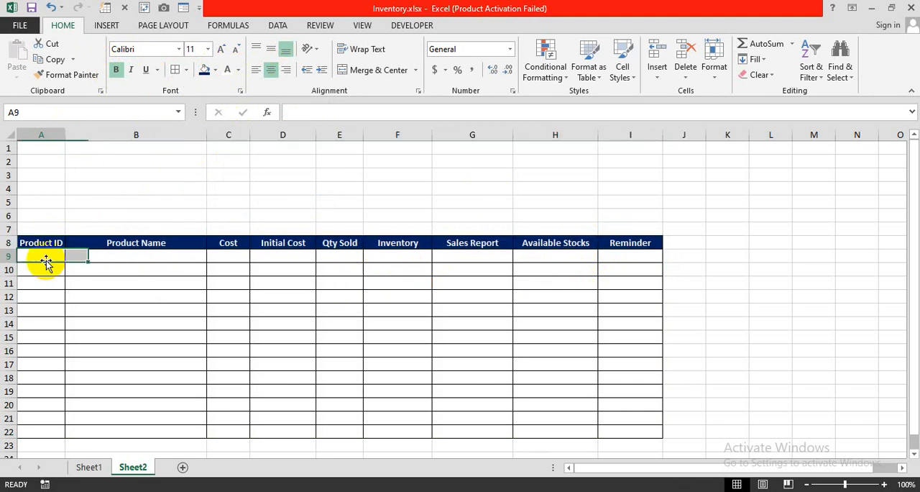
text(1)
key(Return)
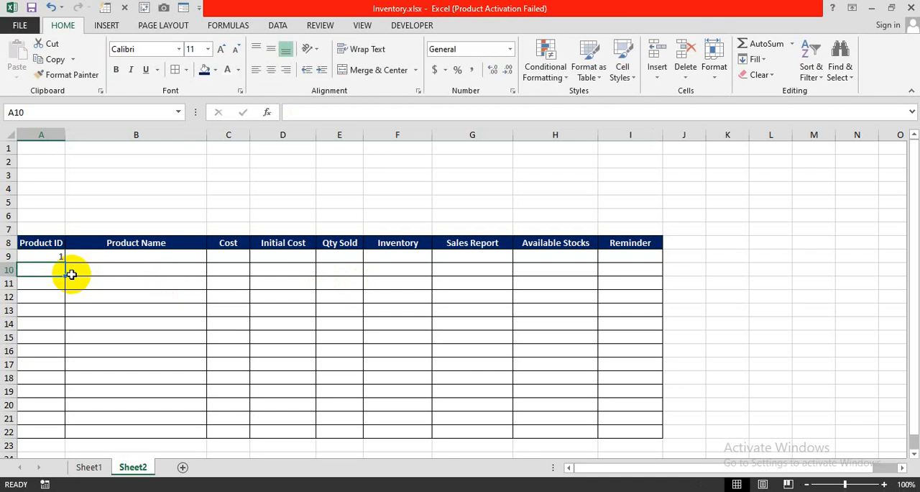
text(2)
key(Return)
drag(56, 256, 64, 435)
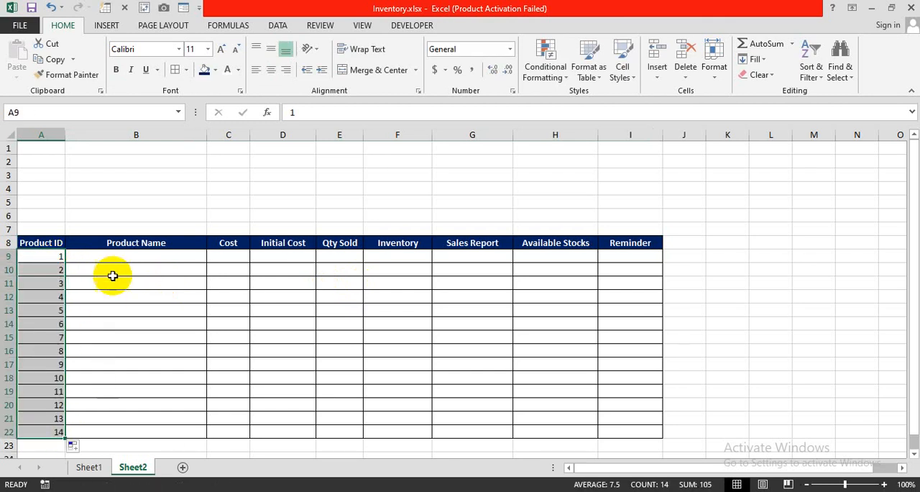
Enter "Paaper" as the product name for product ID 1 in B9
click(116, 260)
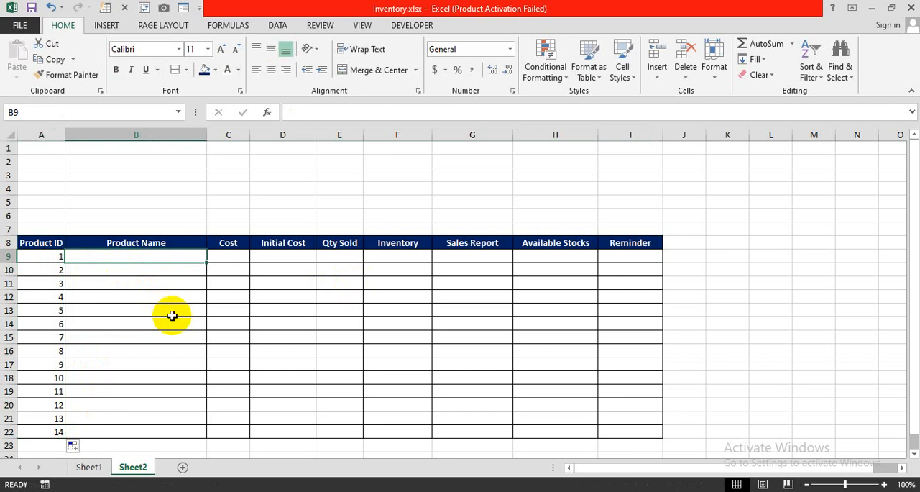
text(Paaper)
key(Return)
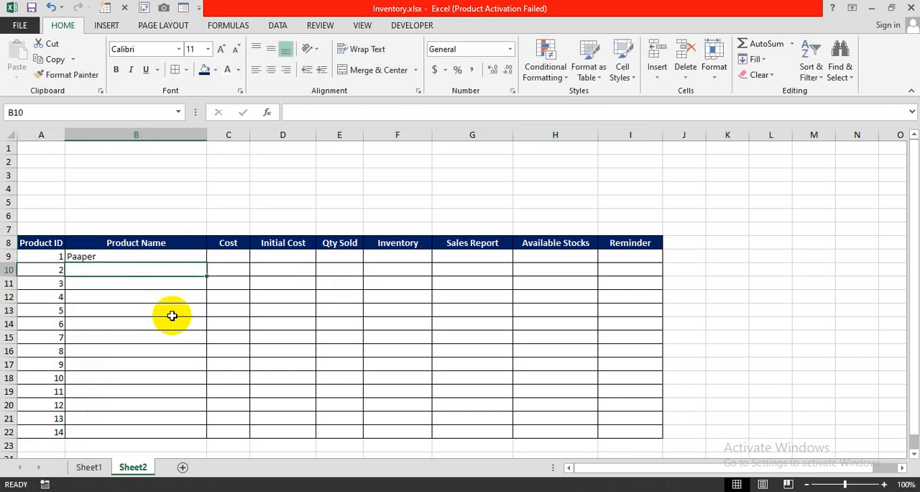
Correct the product name for product ID 1 in B9 to "Paper"
key(Up)
text(Paper)
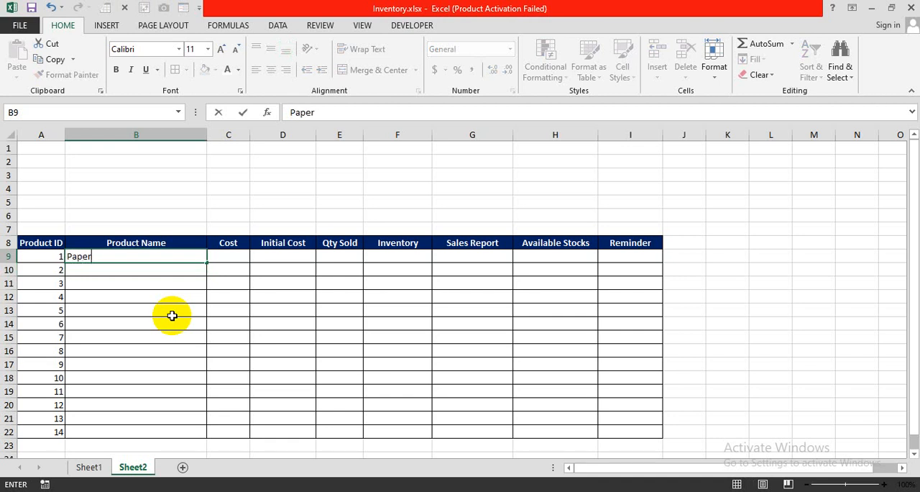
key(Return)
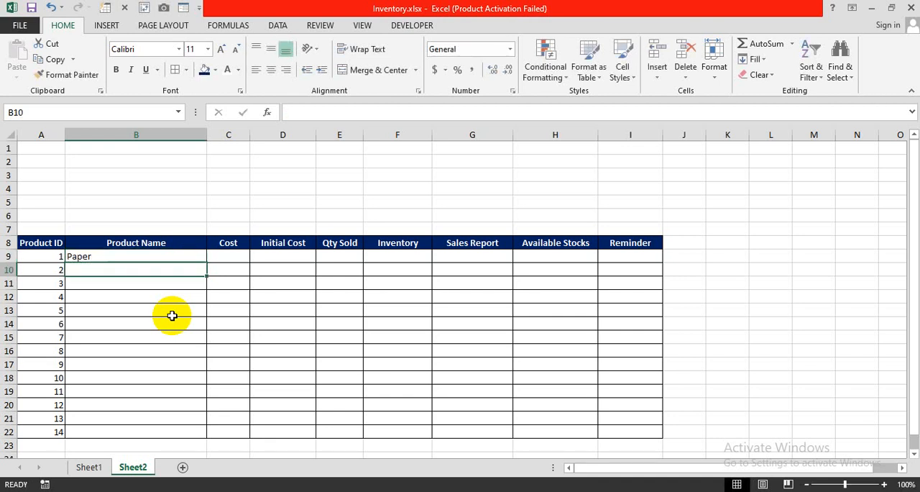
Enter the product names Card Sheet, Pencil, Rubber and Scale in B10:B13
text(Ca)
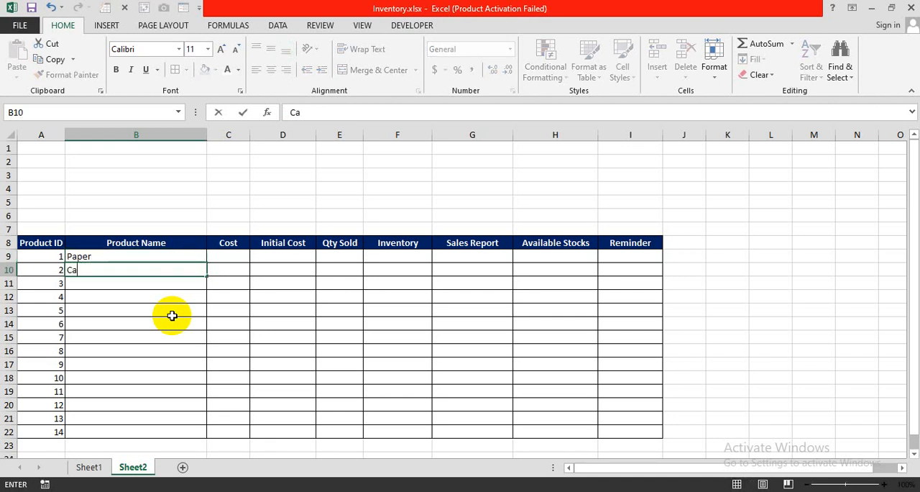
text(rdd)
key(BackSpace)
text(Sheet)
key(Return)
text(Pencil)
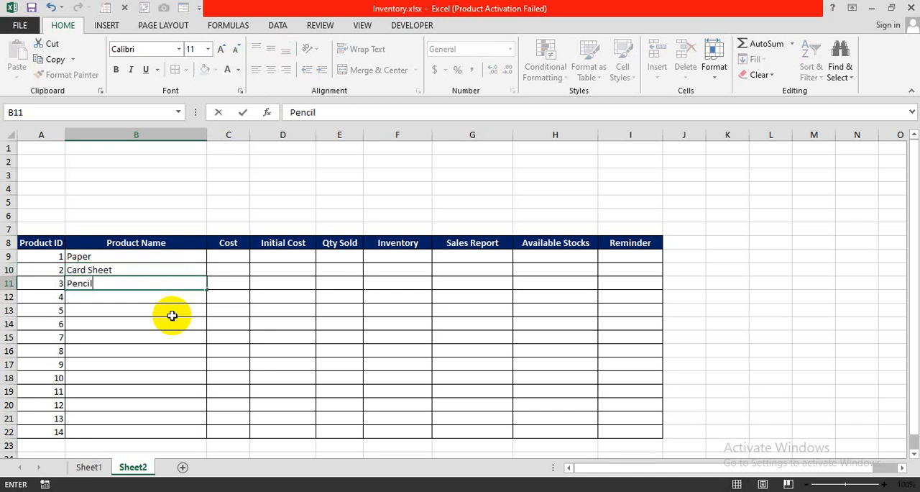
key(Return)
text(Rubber)
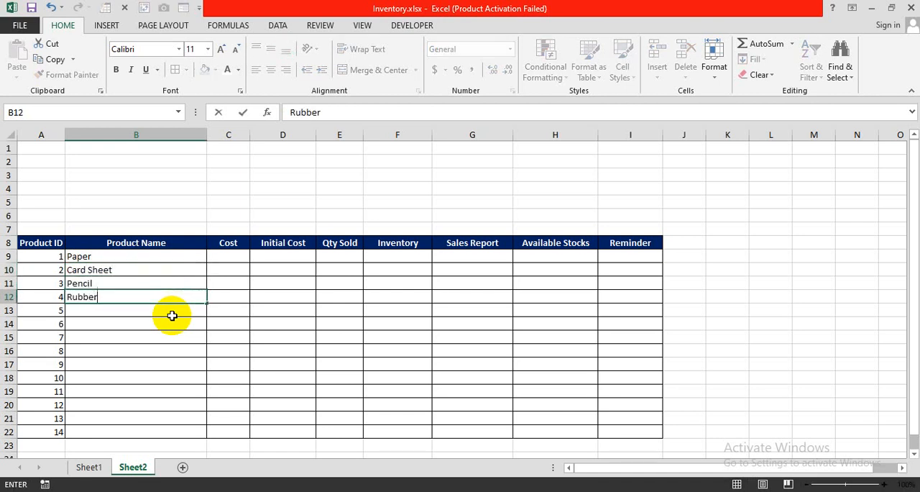
key(Return)
text(Scale)
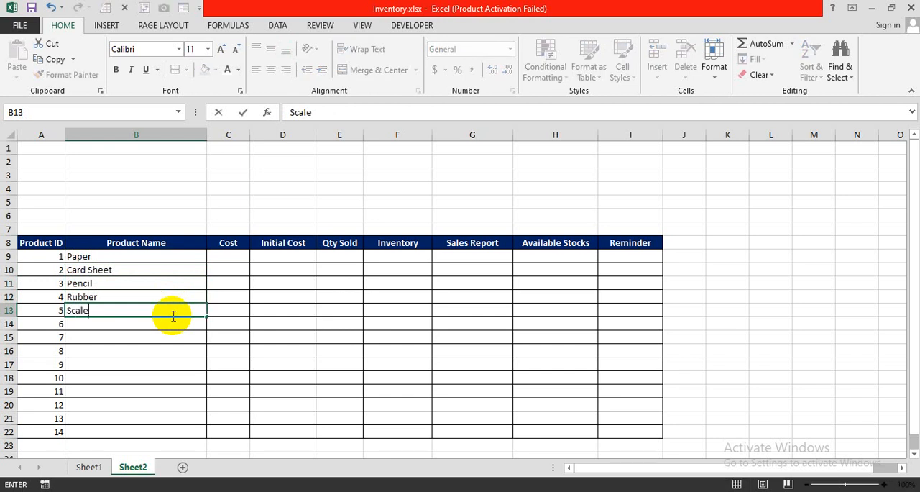
key(Return)
Enter the product names Ink Pot, Diary and Register in B14:B16
text(Ink Pot)
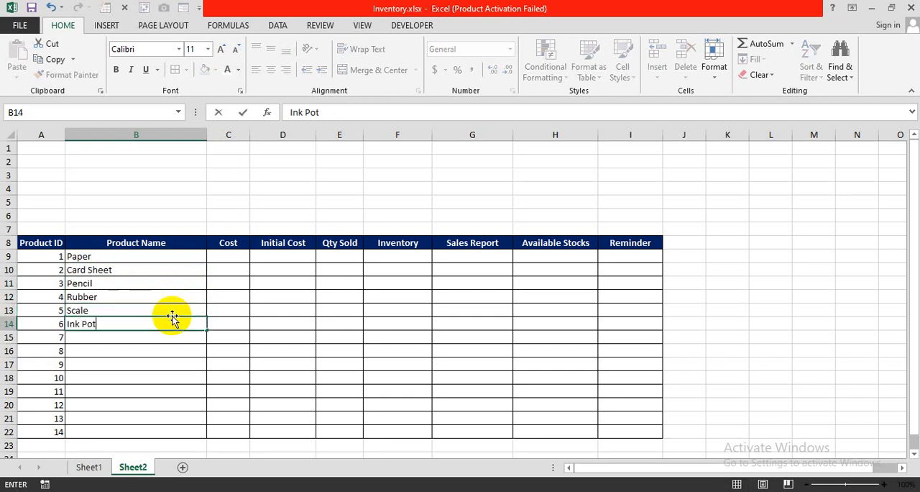
key(Return)
text(Diary)
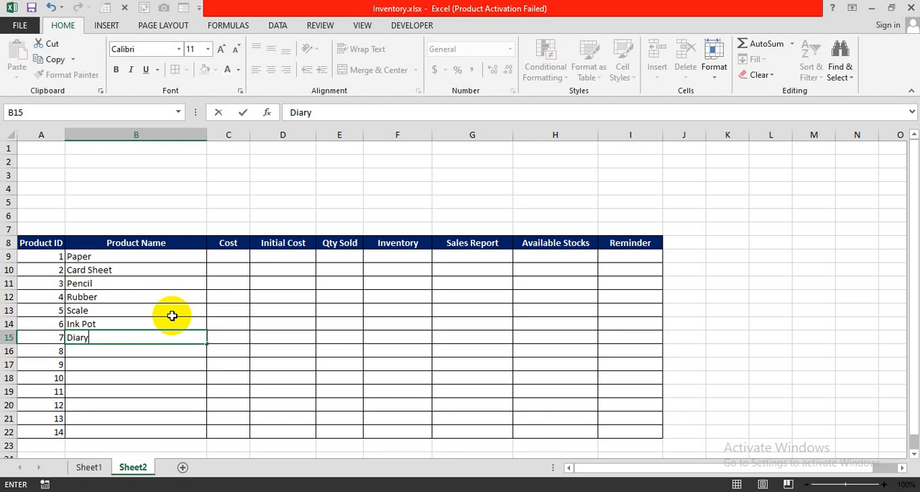
key(Return)
text(Register)
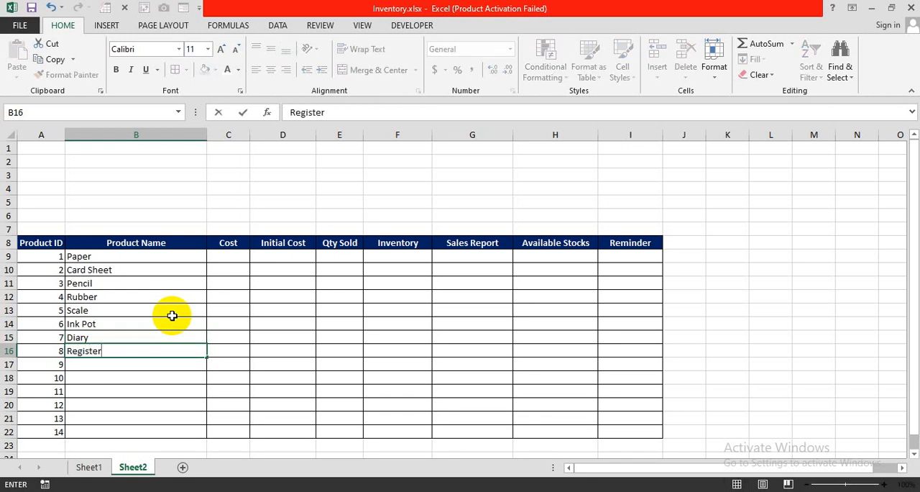
key(Return)
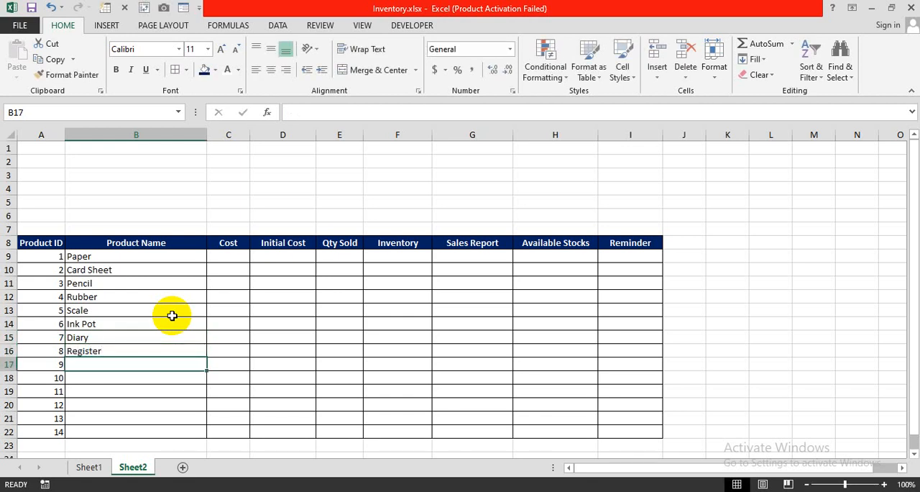
Enter the product names Colours, Crowns and Stickers in B17:B19
text(Colo)
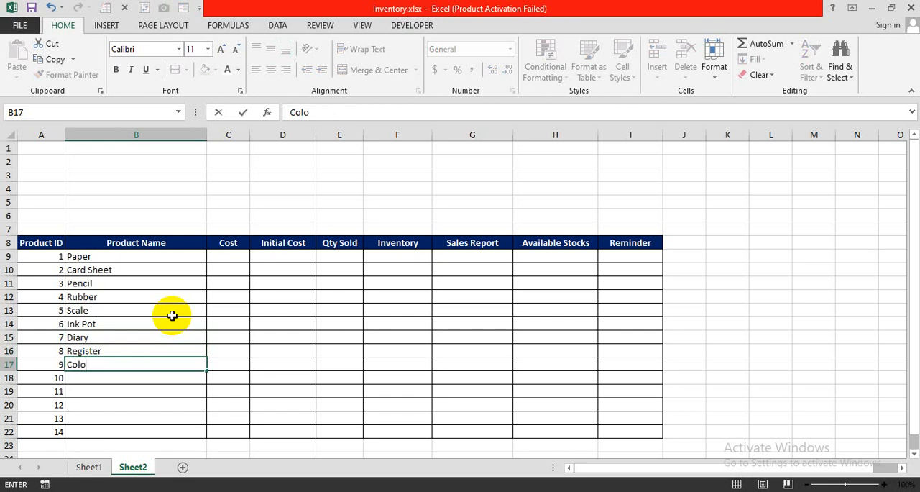
text(urs)
key(Return)
text(Cr)
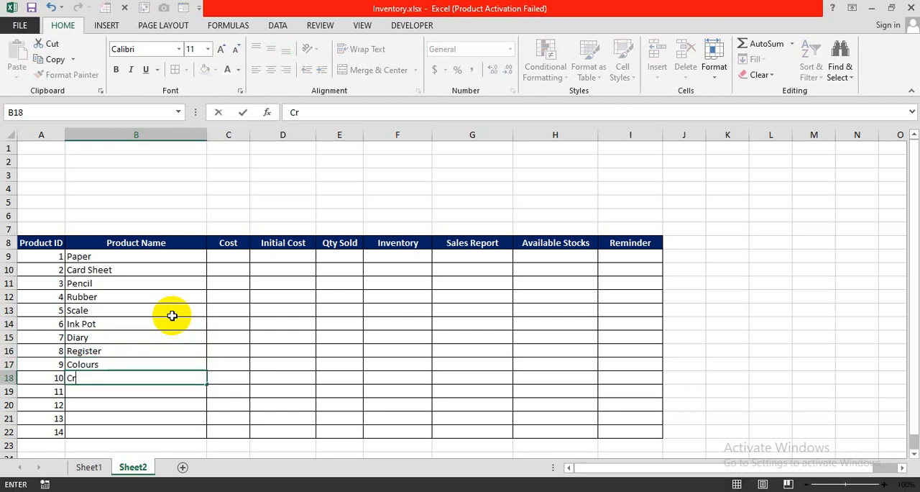
text(owns)
key(Return)
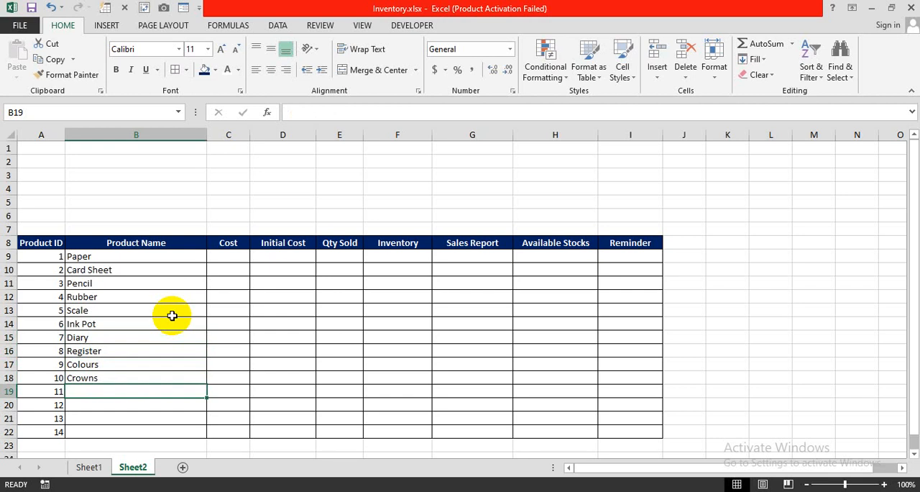
text(Sti)
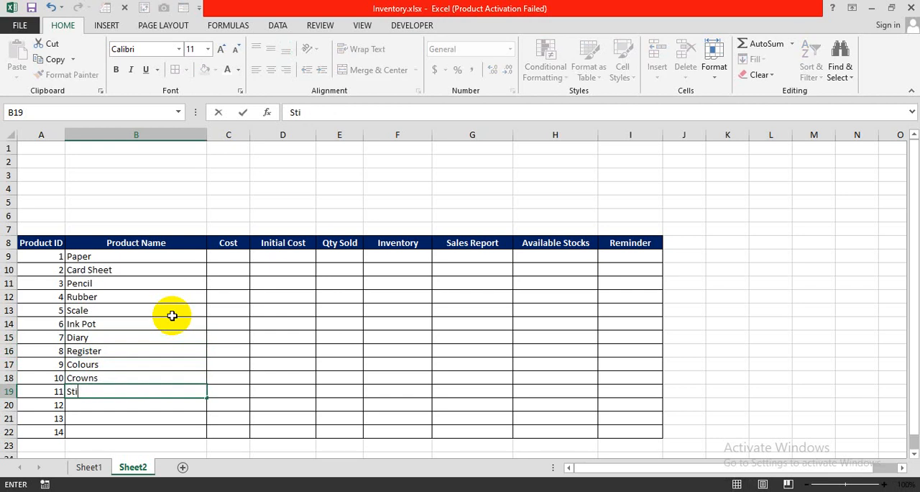
text(ckers)
key(Return)
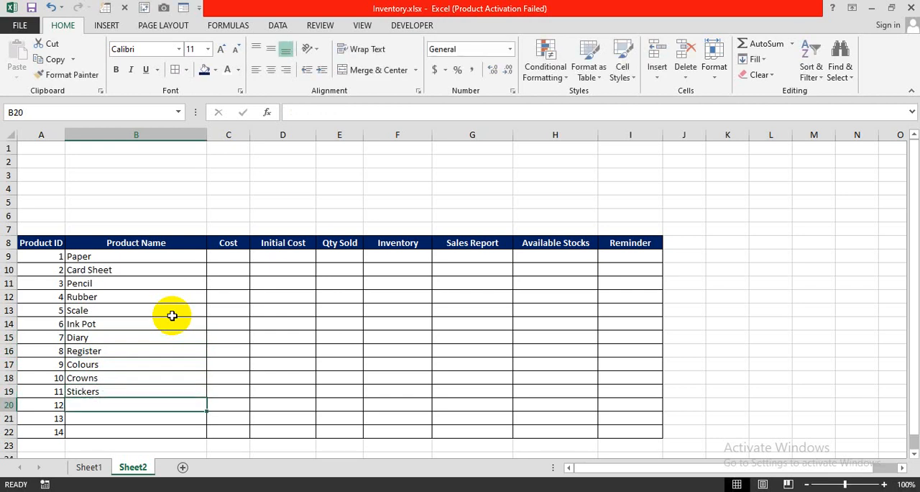
Enter the product names Baloon, Chart and Pencil in B20:B22
text(Baloon)
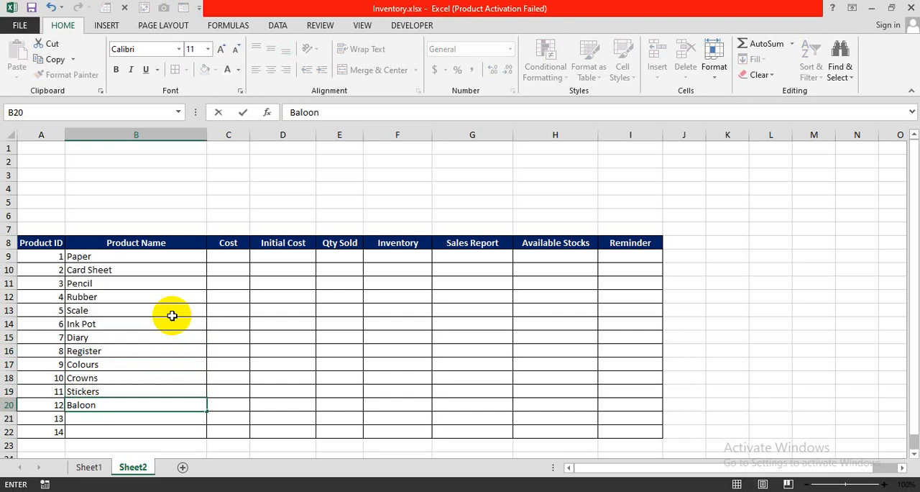
key(Return)
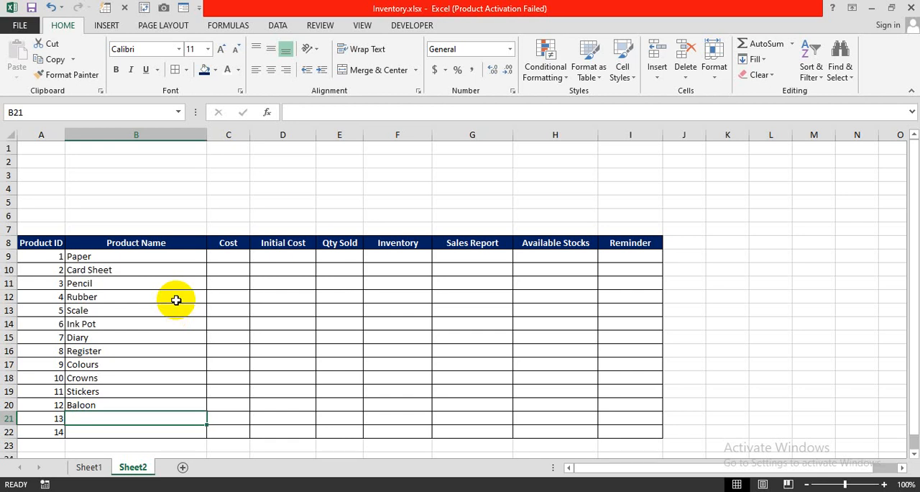
text(Chart)
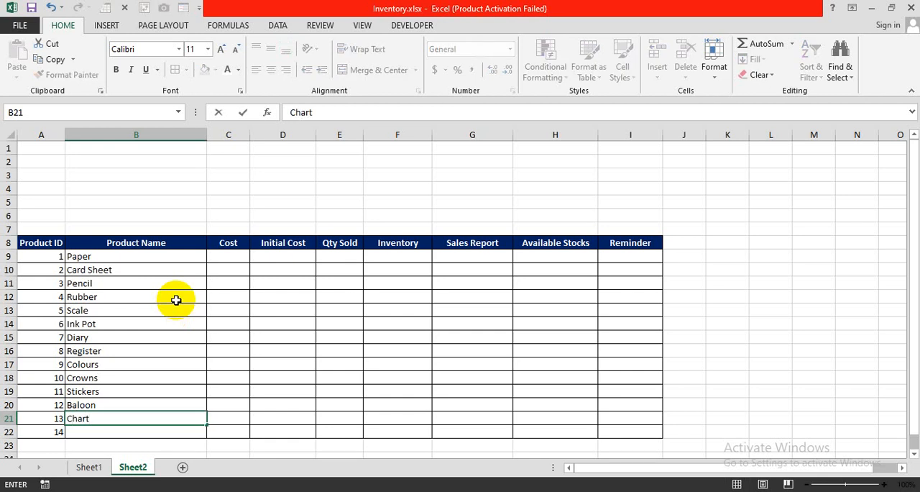
key(Return)
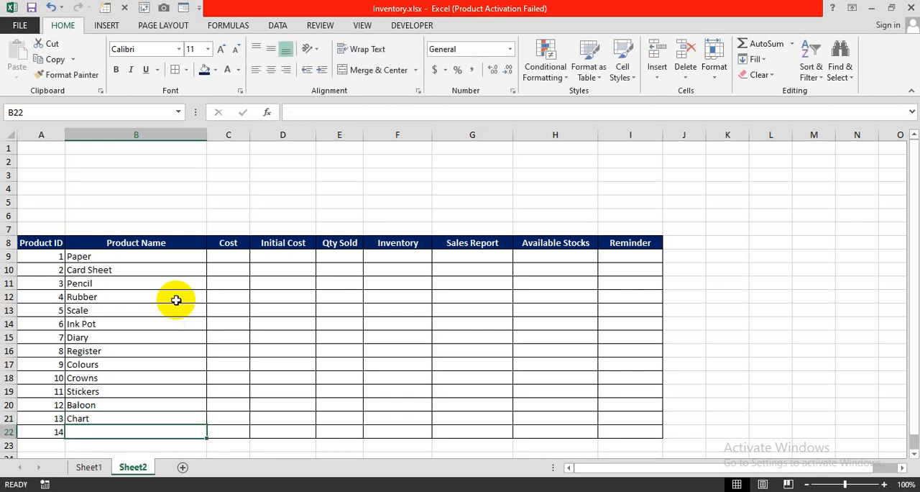
text(Pencil)
key(Return)
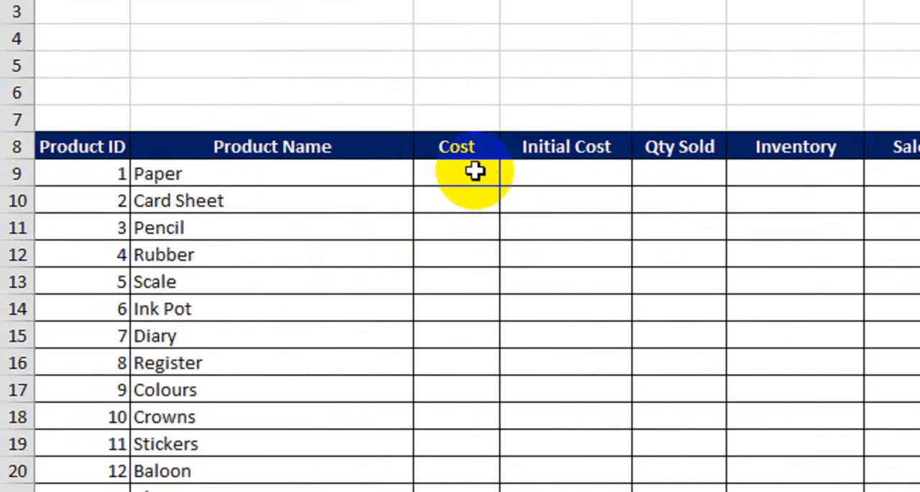
Enter the costs 5, 30, 15 and 50 for Paper through Rubber in C9:C12
click(238, 255)
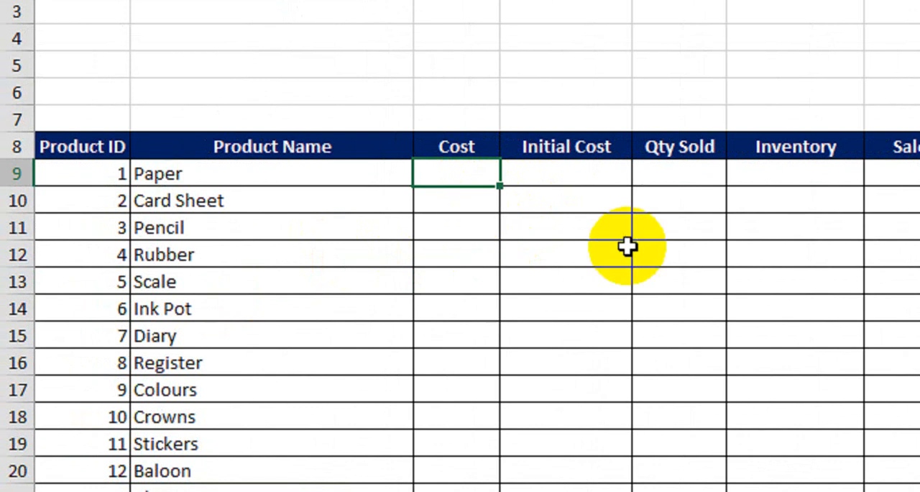
text(5)
key(Return)
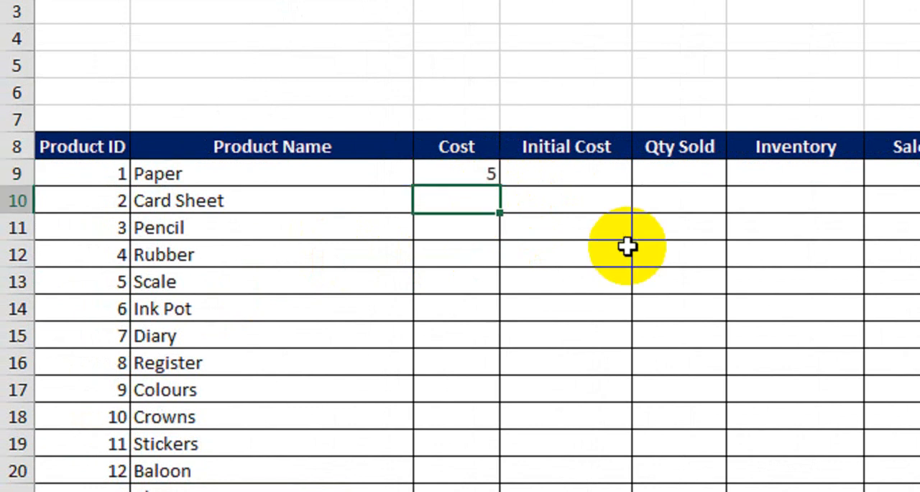
text(30)
key(Return)
text(15)
key(Return)
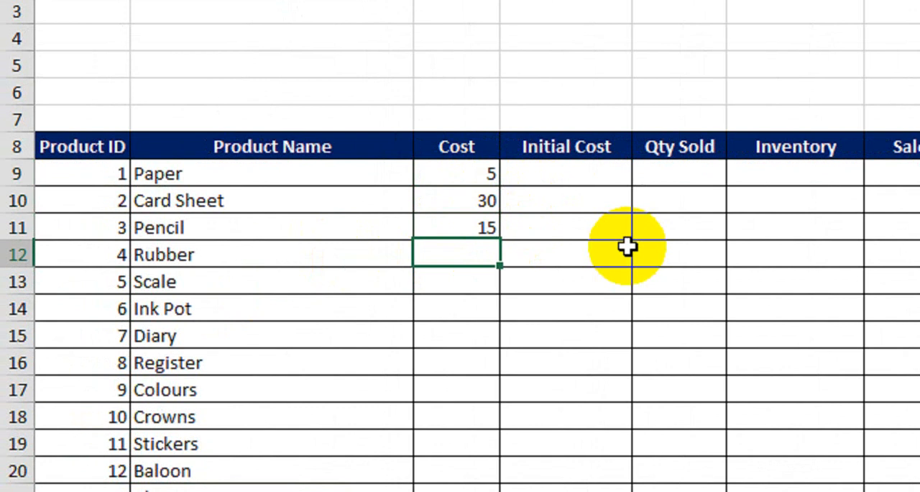
text(50)
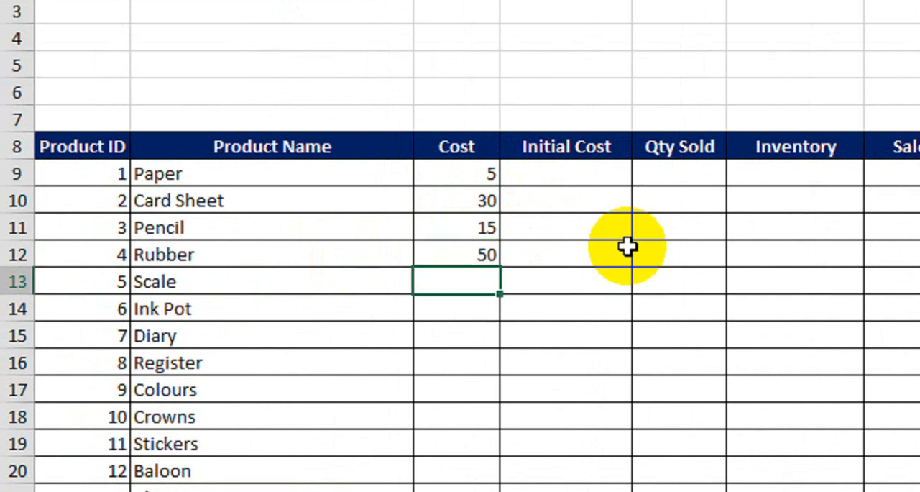
Enter the costs 80, 150, 40 and 300 for Scale through Register in C13:C16
text(80)
key(Return)
text(150)
key(Return)
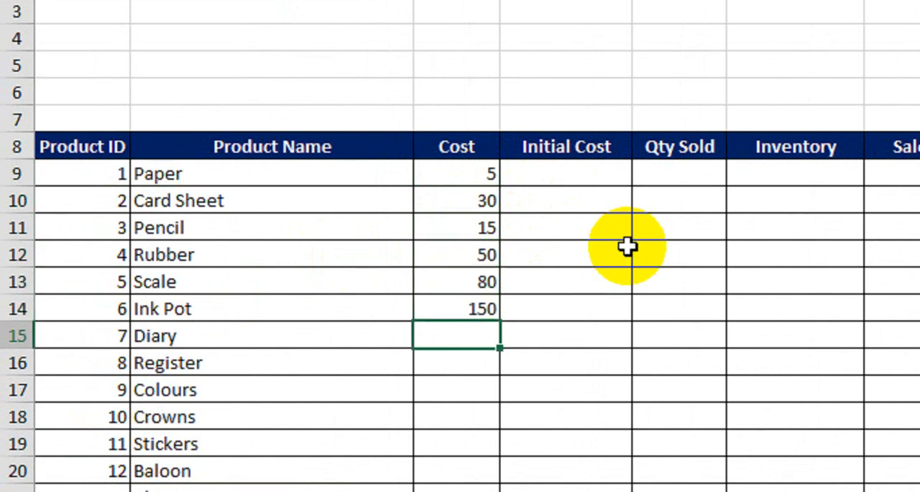
text(40)
key(Return)
text(300)
key(Return)
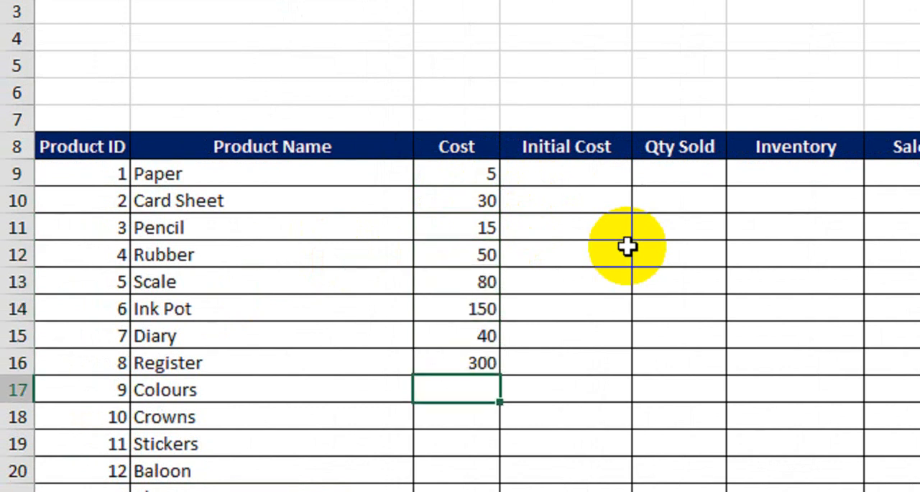
Enter the costs 100, 120 and 180 for Colours, Crowns and Stickers in C17:C19
text(100)
key(Return)
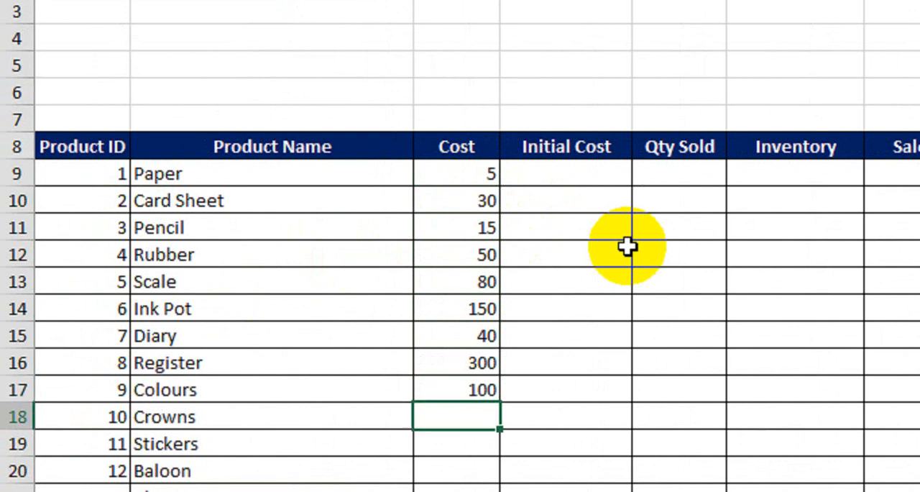
scroll(645, 409, down, 1)
text(120)
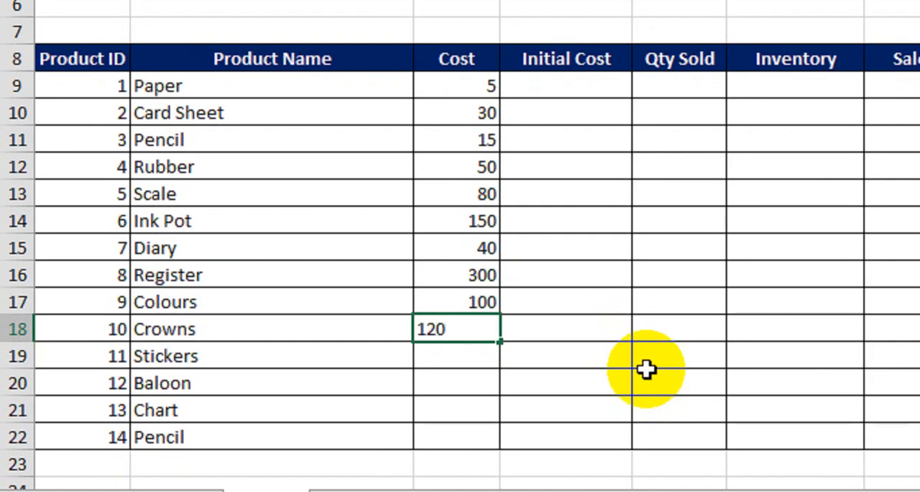
key(Return)
text(180)
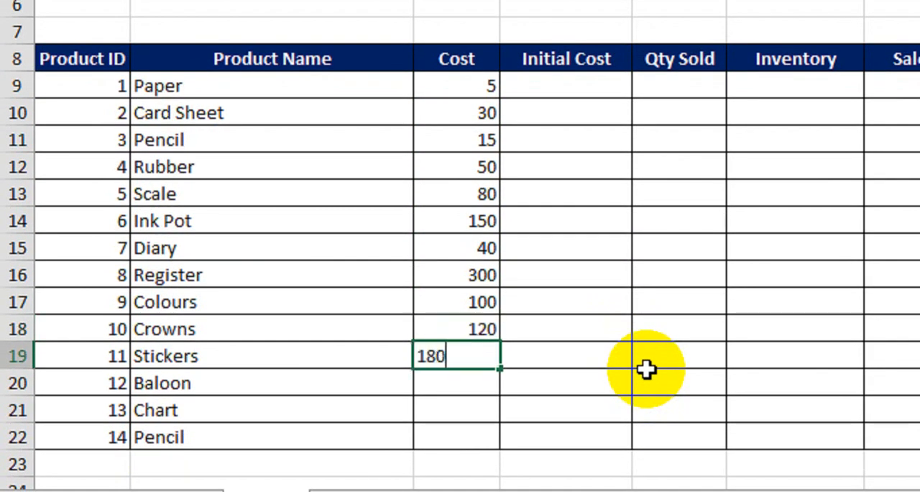
key(Return)
Enter the costs 30, 60 and 500 for Baloon, Chart and the last Pencil row in C20:C22
text(30)
key(Return)
text(60)
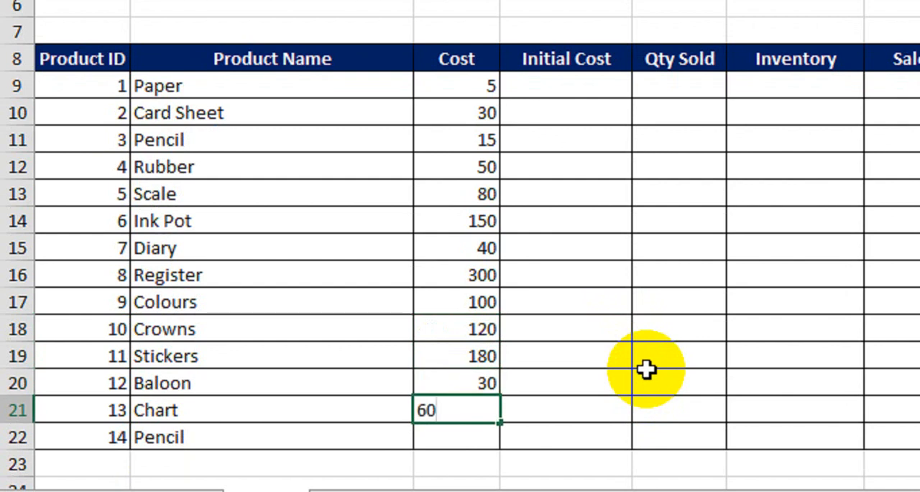
key(Return)
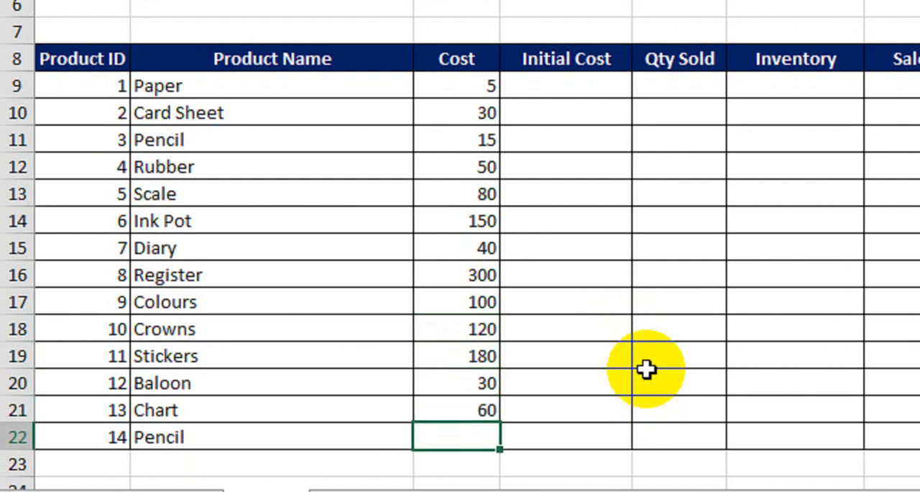
text(3)
key(BackSpace)
text(500)
key(Return)
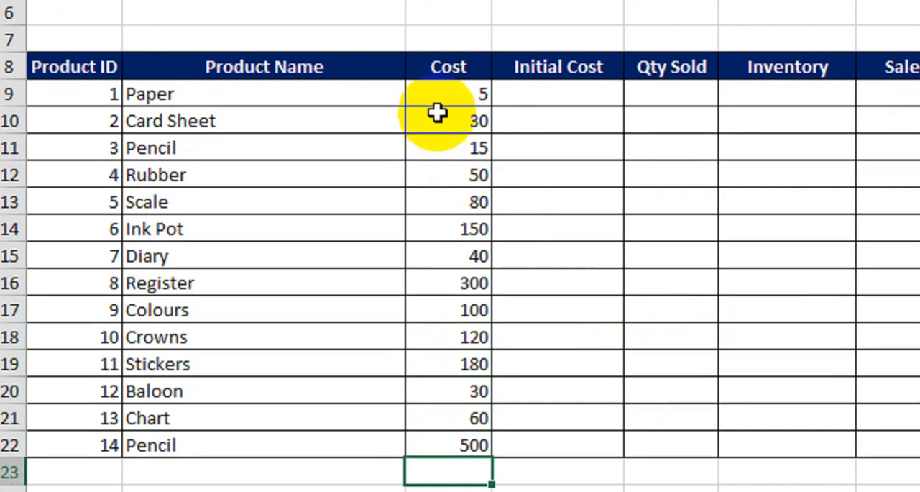
drag(460, 85, 475, 438)
click(590, 55)
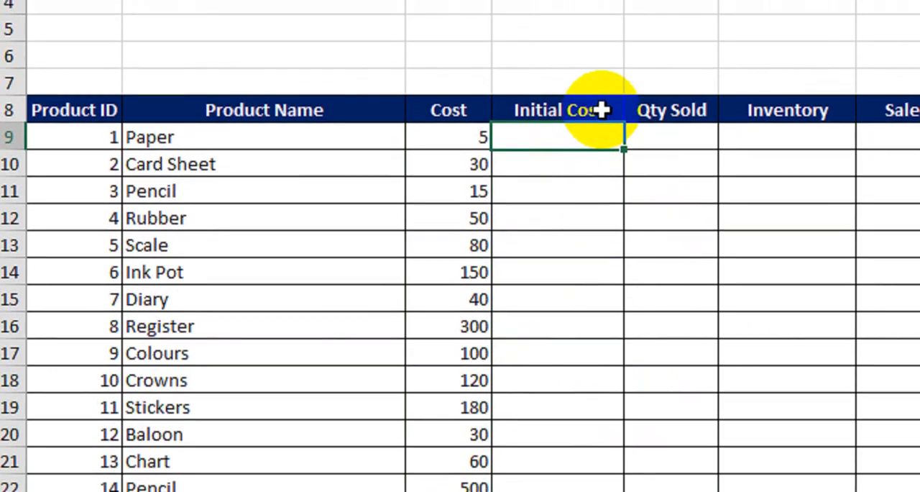
Change the "Initial Cost" header in D8 to "Initial Qty"
double_click(600, 75)
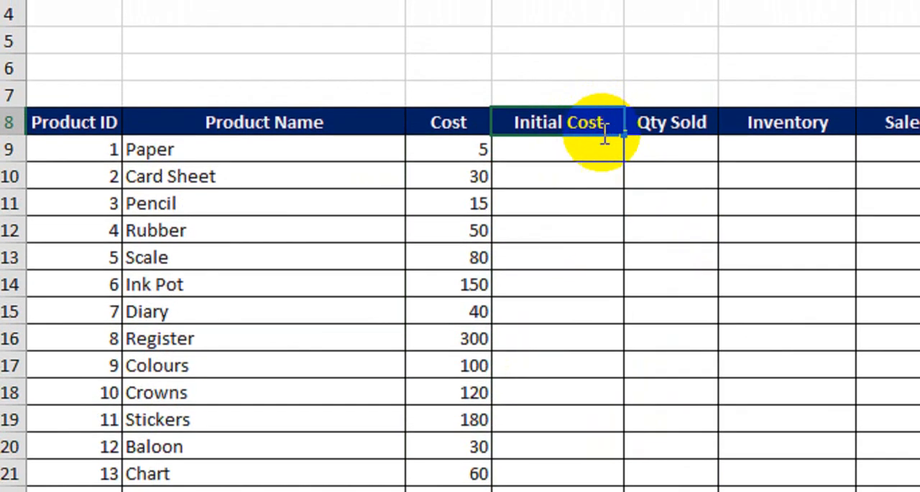
key(BackSpace)
key(BackSpace)
key(BackSpace)
key(BackSpace)
text(Q)
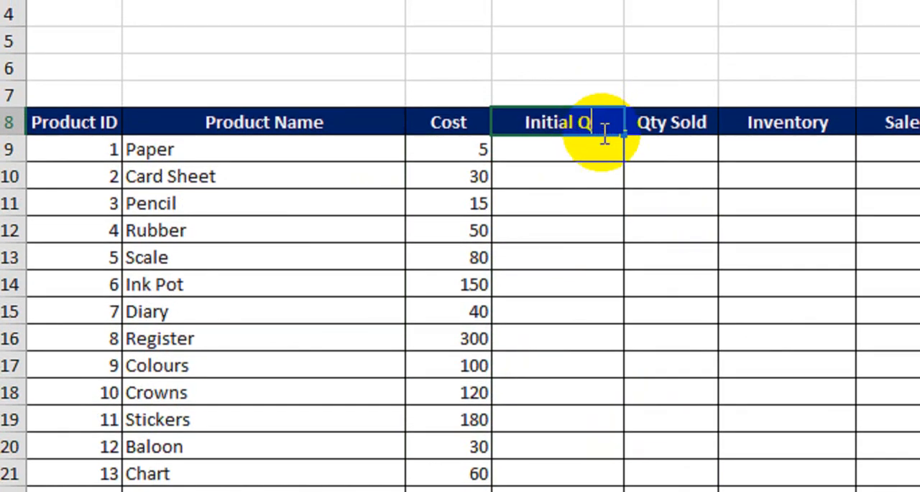
text(ty)
key(Return)
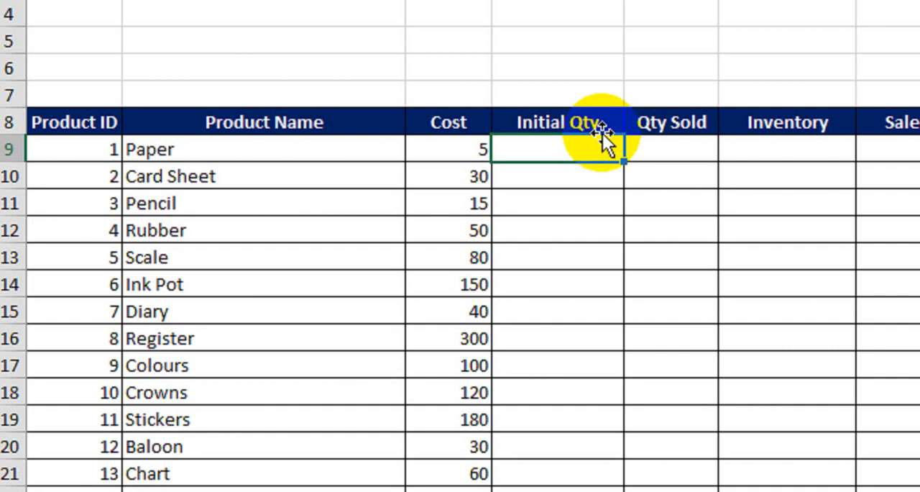
drag(188, 157, 187, 461)
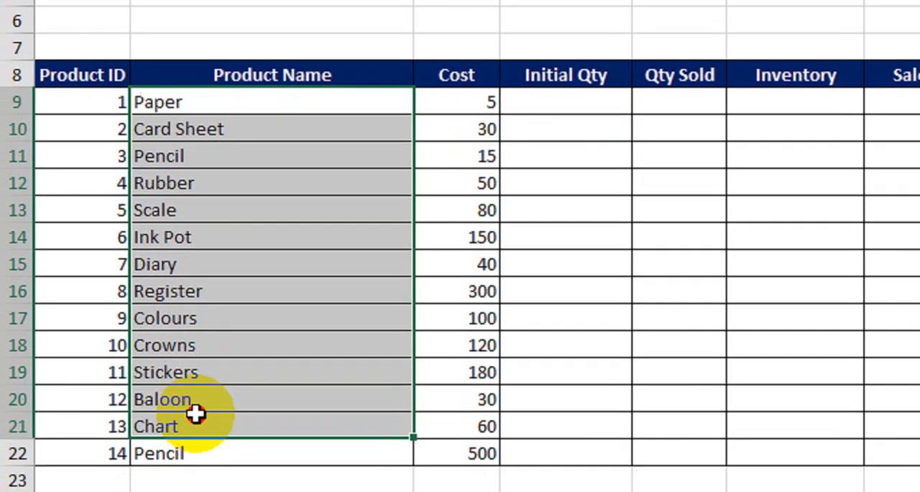
drag(455, 103, 457, 456)
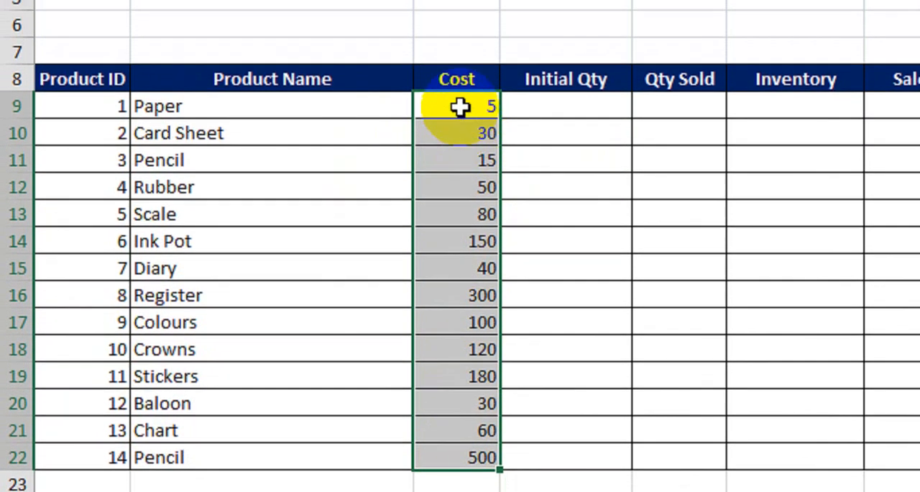
Enter the initial quantities 150, 200, 120 and 100 for Paper through Rubber in D9:D12
click(560, 104)
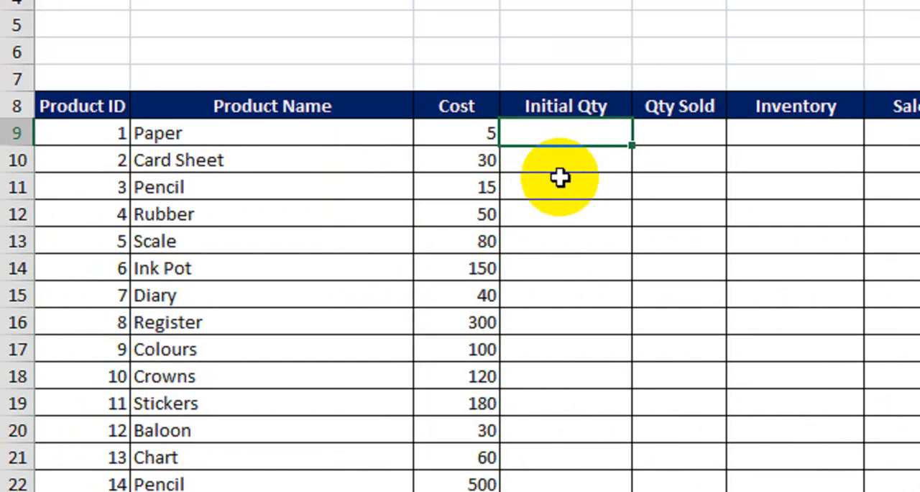
text(150)
key(Return)
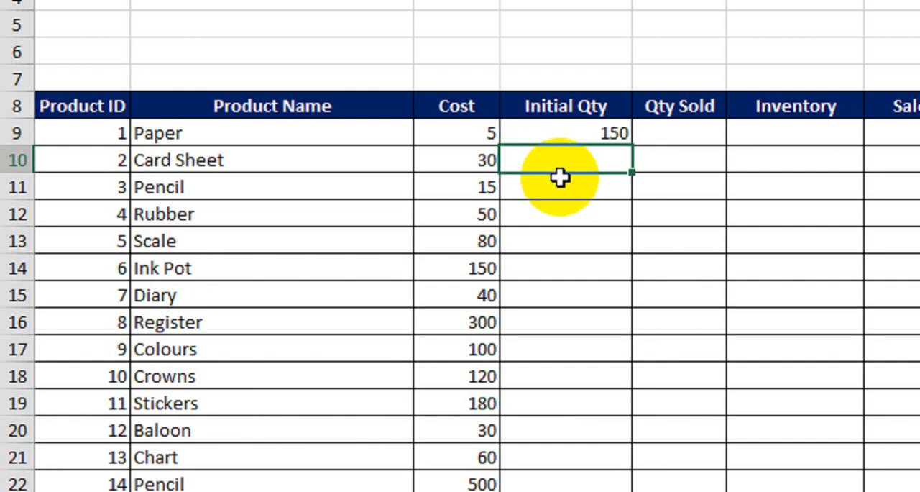
text(200)
key(Return)
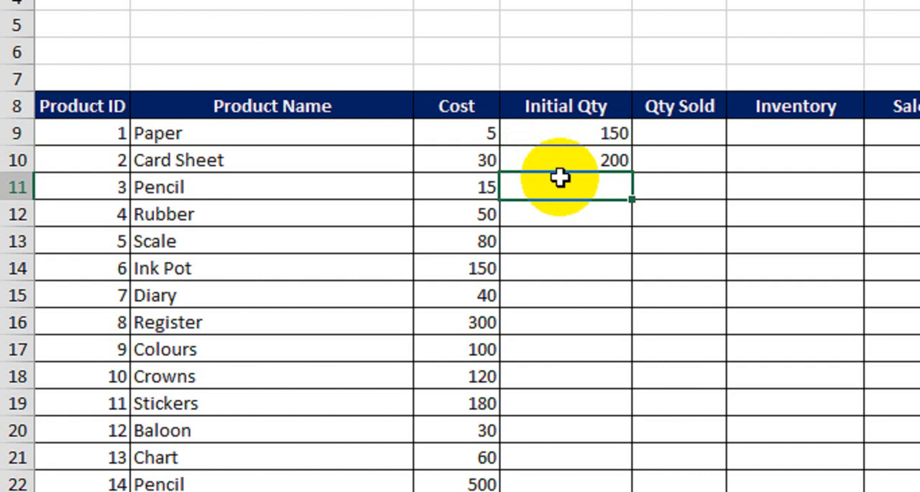
text(120)
key(Return)
text(100)
key(Return)
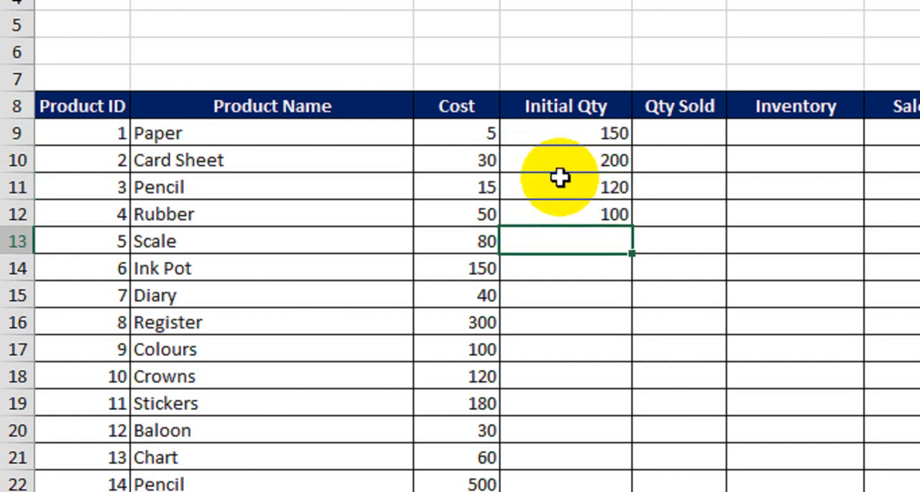
Enter the initial quantities 250, 110, 150 and 120 for Scale through Register in D13:D16
text(250)
key(Return)
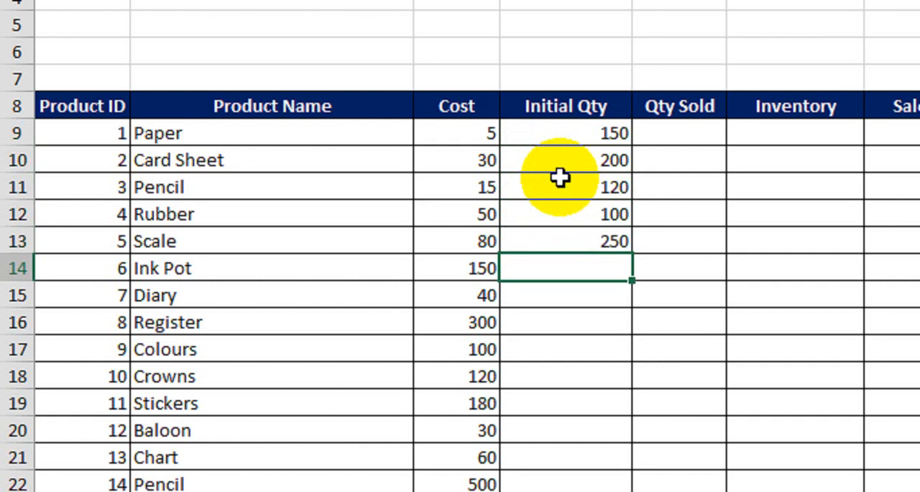
text(110)
key(Return)
text(150)
key(Return)
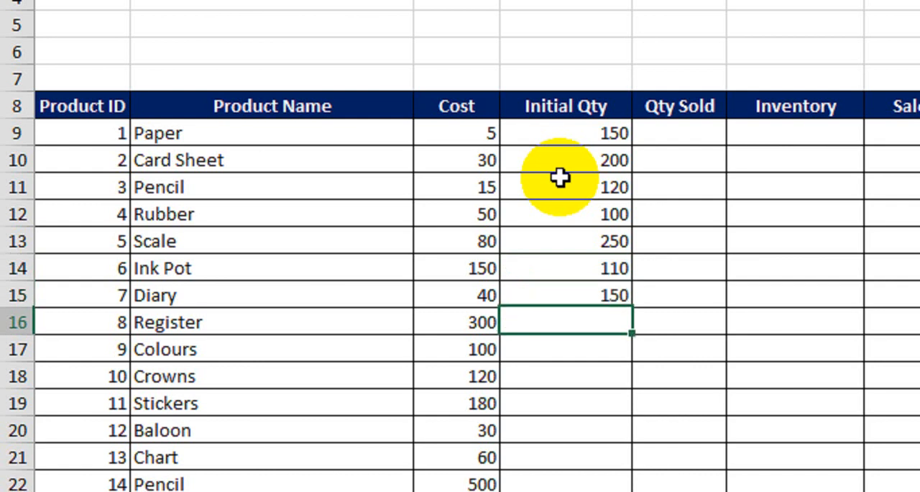
text(120)
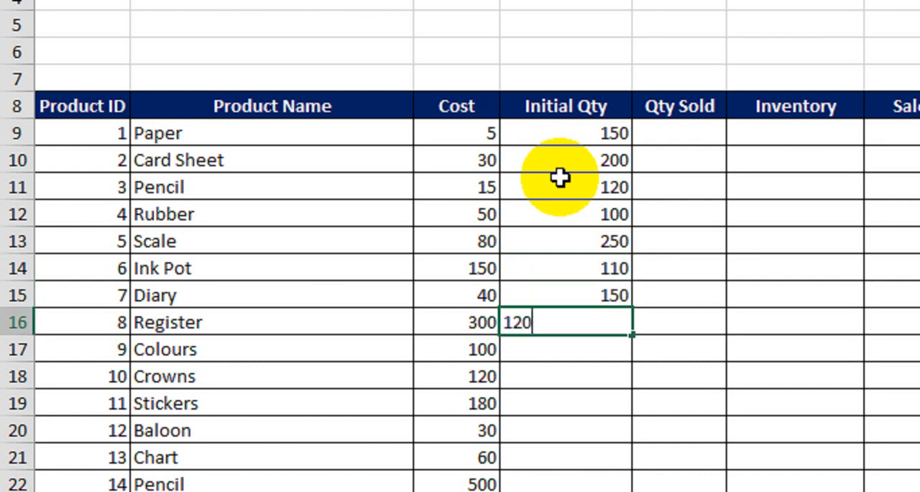
key(Return)
Enter the initial quantities 80, 50 and 200 for Colours, Crowns and Stickers in D17:D19
text(80)
key(Return)
text(50)
key(Return)
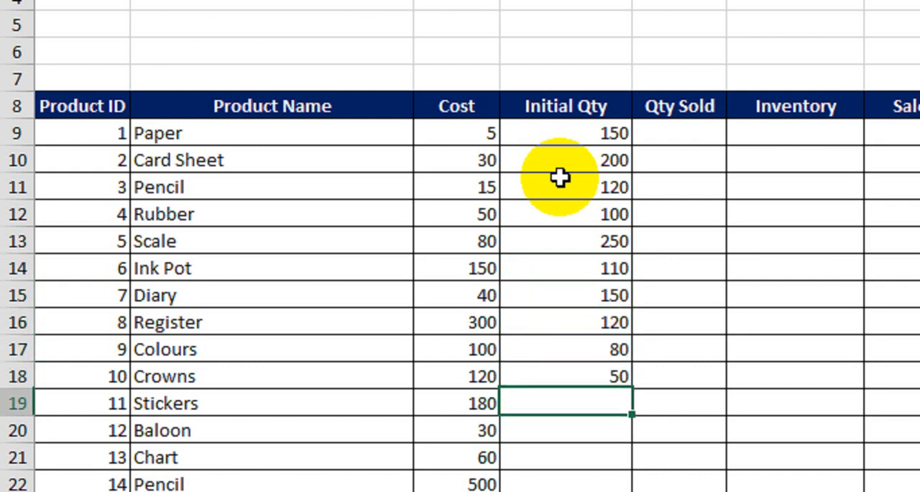
text(200)
key(Return)
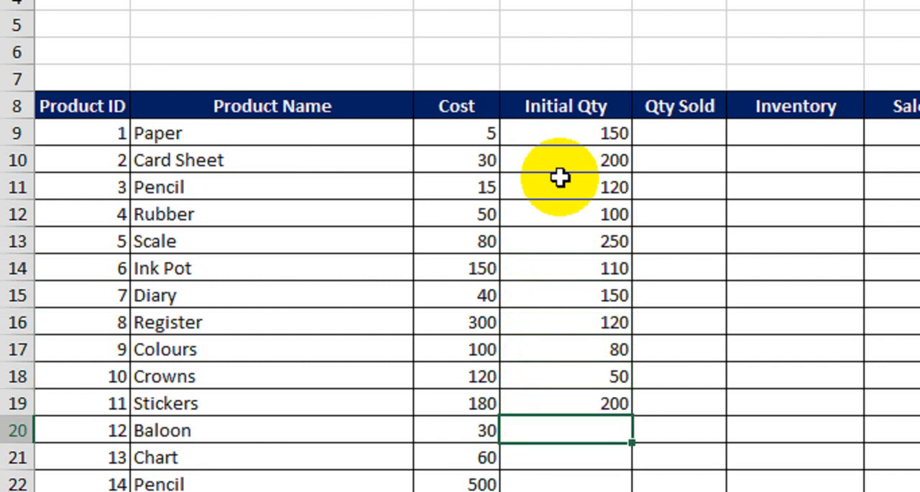
Enter the initial quantities 180, 140 and 60 for Baloon, Chart and the last Pencil row in D20:D22
text(180)
key(Return)
text(140)
key(Return)
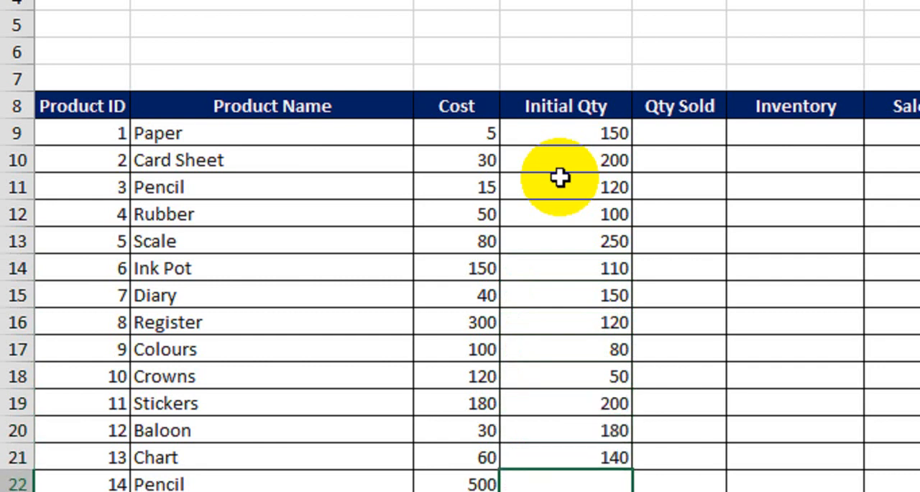
text(60)
key(Return)
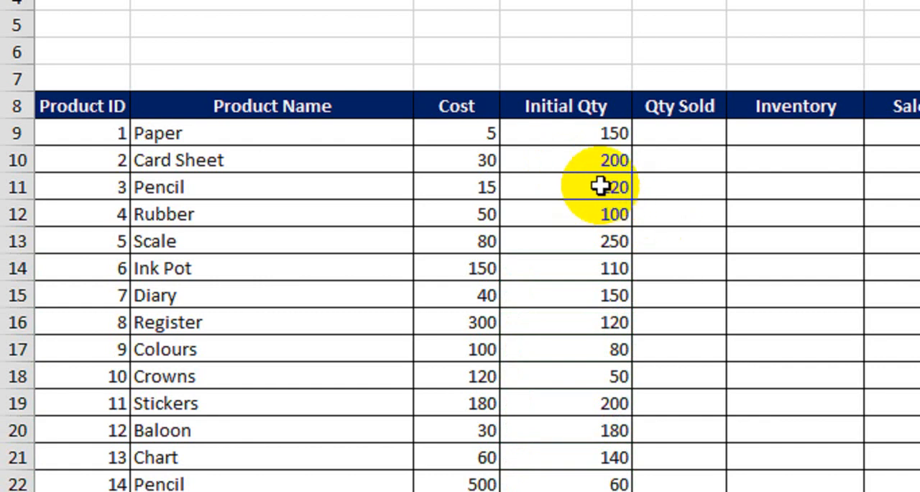
Enter the sold quantities 40, 20, 40 and 60120 for Paper through Rubber in E9:E12
click(671, 139)
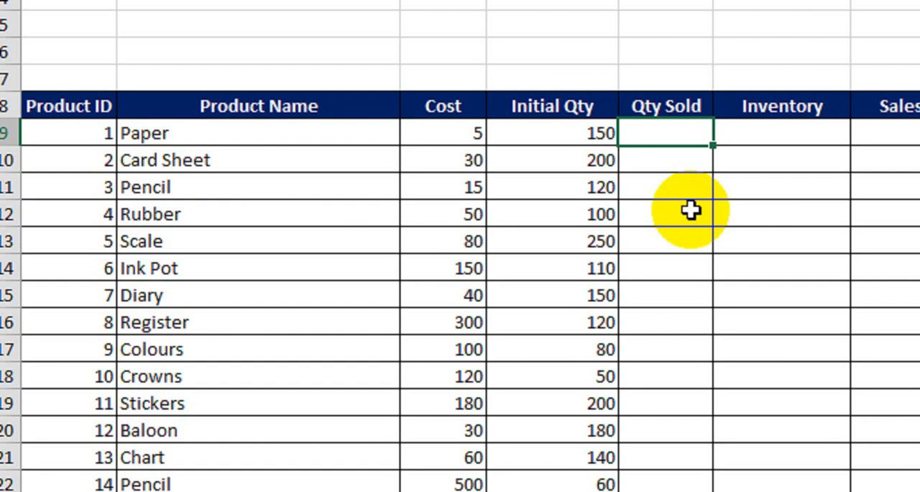
text(40)
key(Return)
text(2)
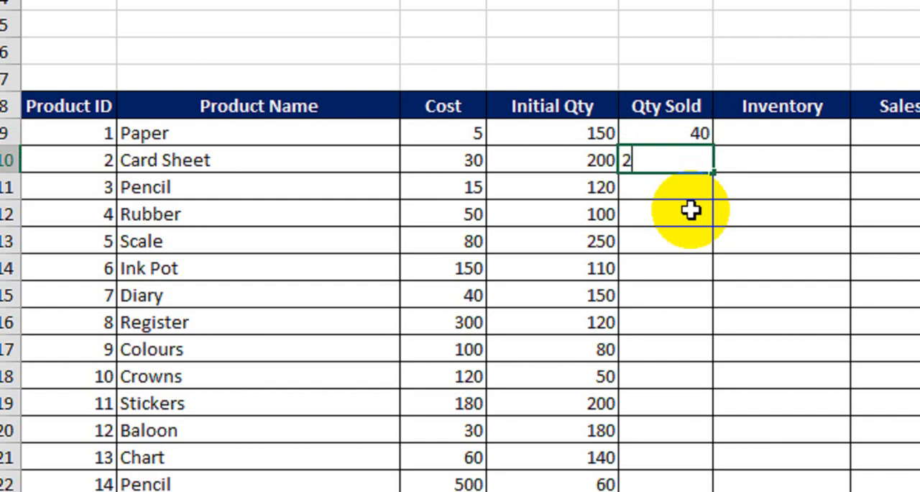
text(0)
key(Return)
text(40)
key(Return)
text(60)
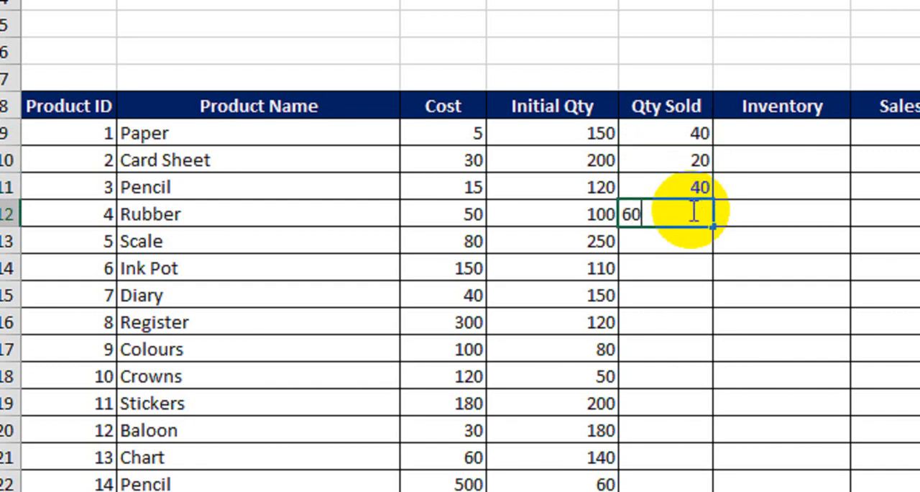
text(120)
key(Return)
Enter the sold quantities 80, 10, 50, 40 and 30 for Scale through Colours in E13:E17
text(80)
key(Return)
text(10)
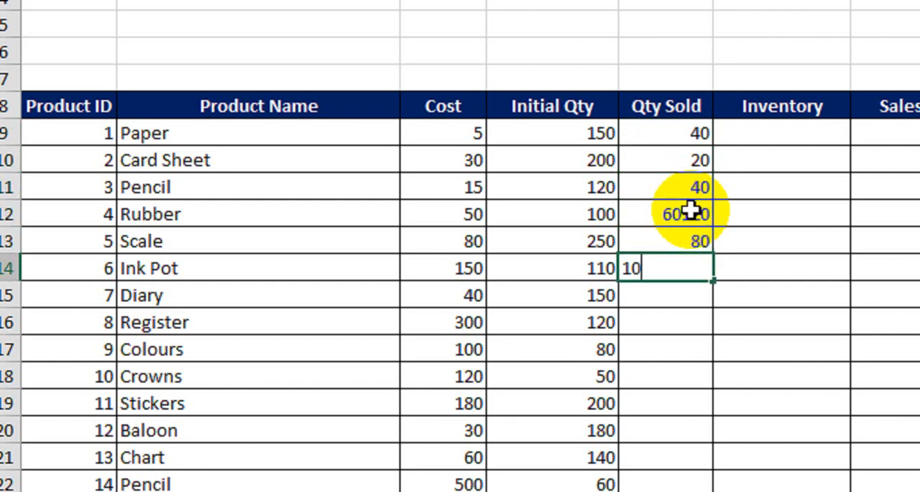
key(Return)
text(50 40 30)
key(ctrl+Return)
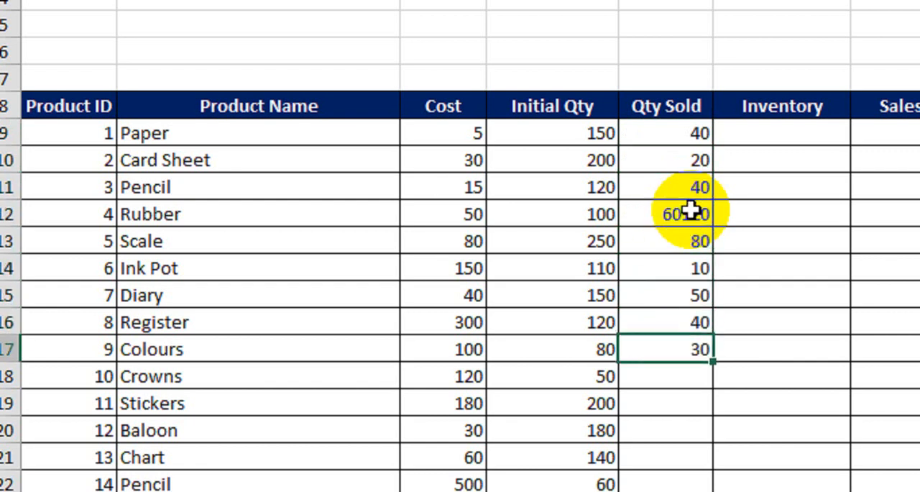
key(Return)
Enter the sold quantities 25, 22, 18, 50 and 45 for Crowns through the last Pencil row in E18:E22
text(25)
key(Return)
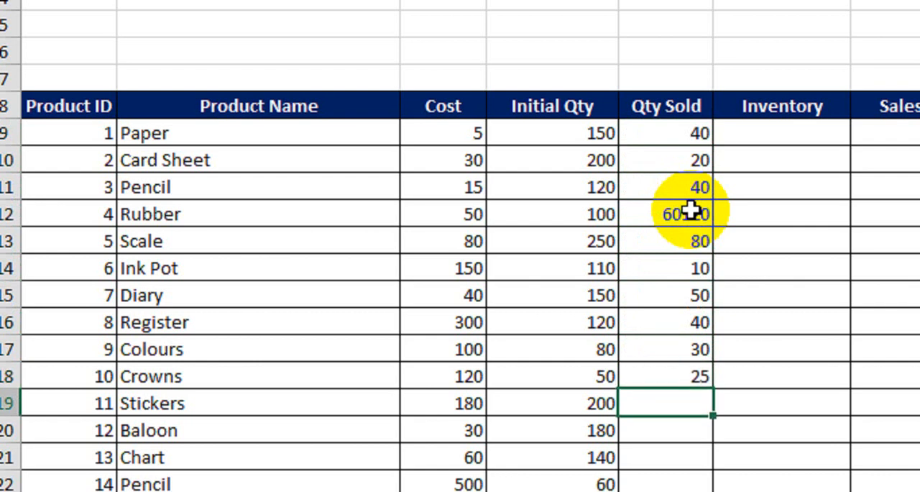
text(22)
key(Return)
text(18)
key(Return)
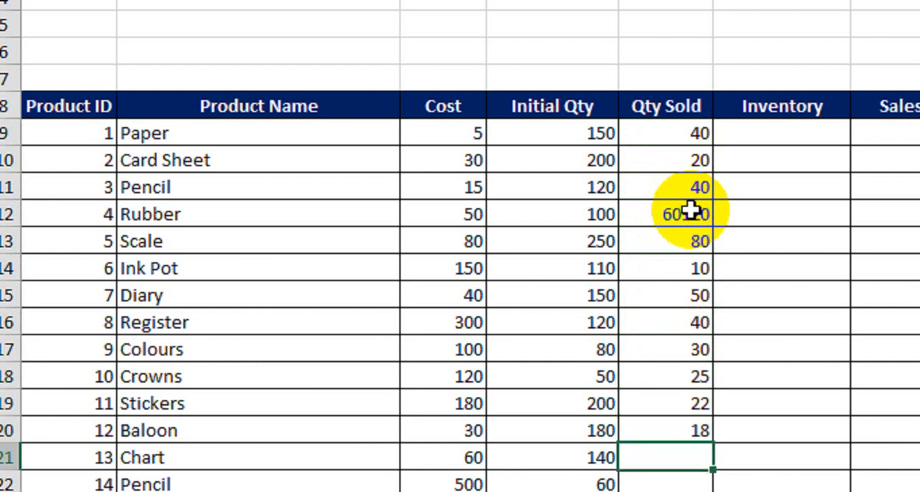
text(50)
key(Return)
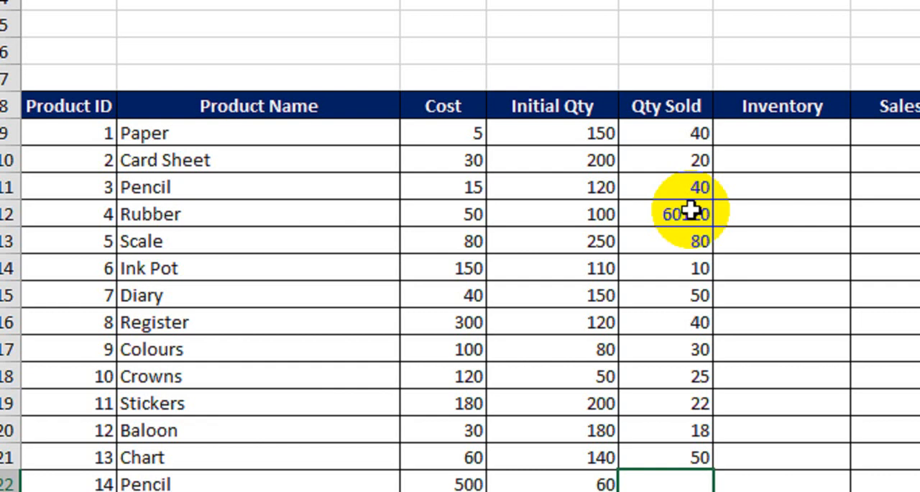
text(45)
key(Return)
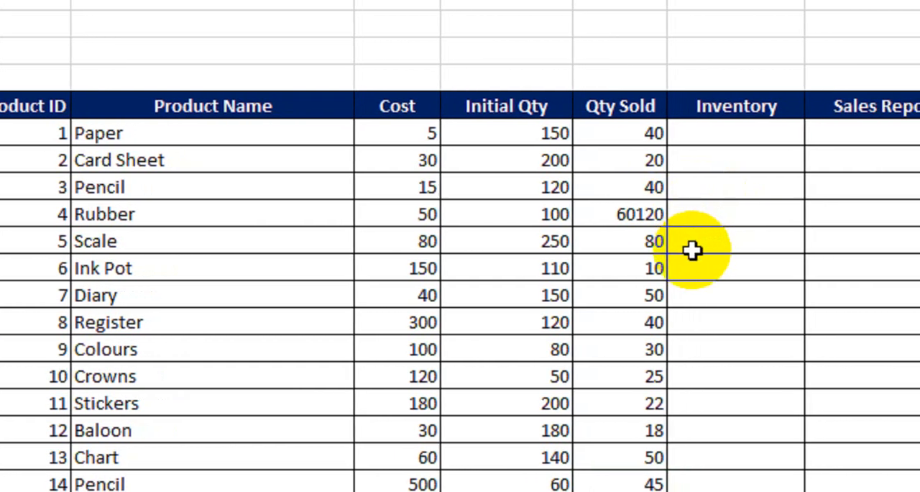
Correct the sold quantity for Rubber in E12 to 60
click(618, 213)
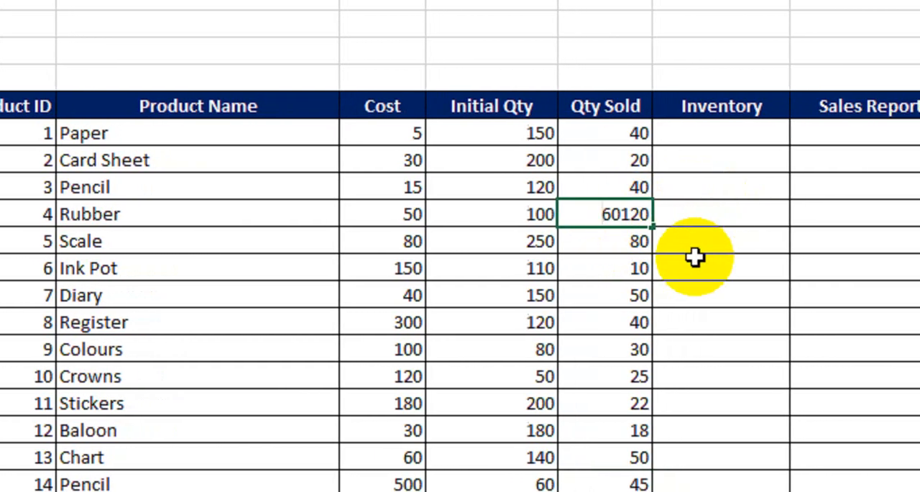
key(F2)
key(Home)
key(shift+Right)
key(shift+Right)
key(Delete)
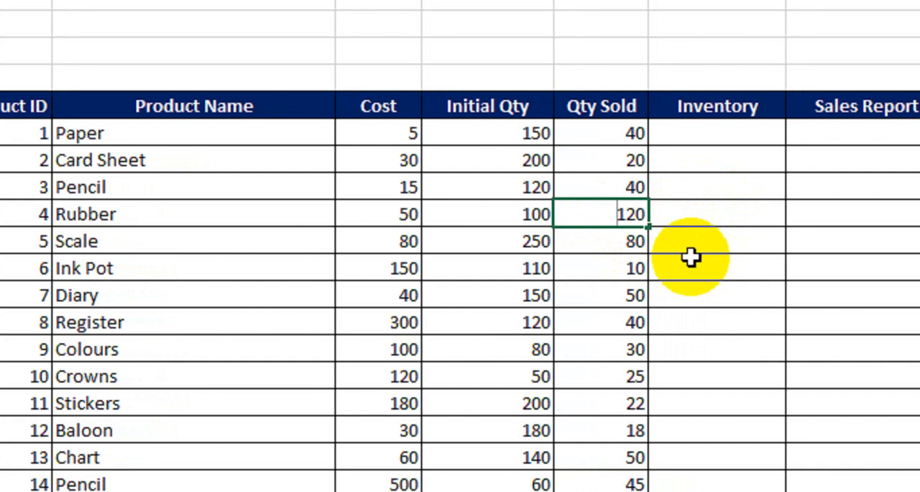
key(Delete)
key(Delete)
key(Delete)
text(60)
key(Return)
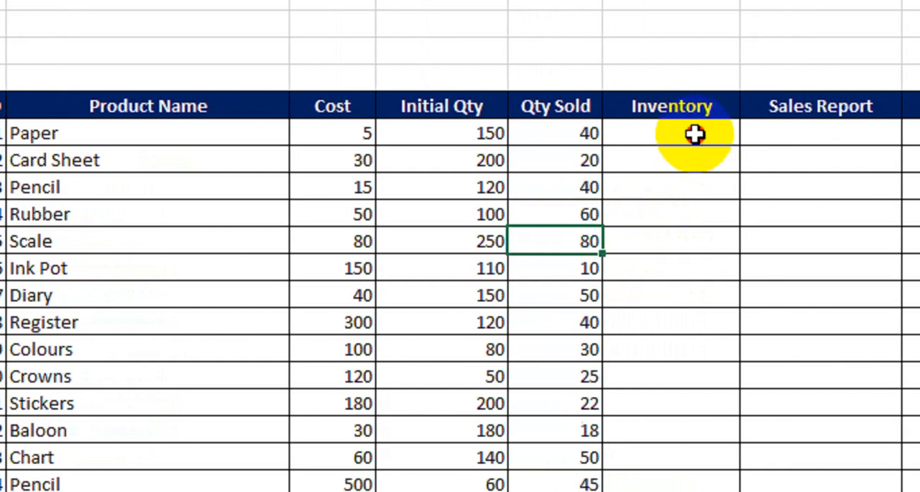
click(694, 133)
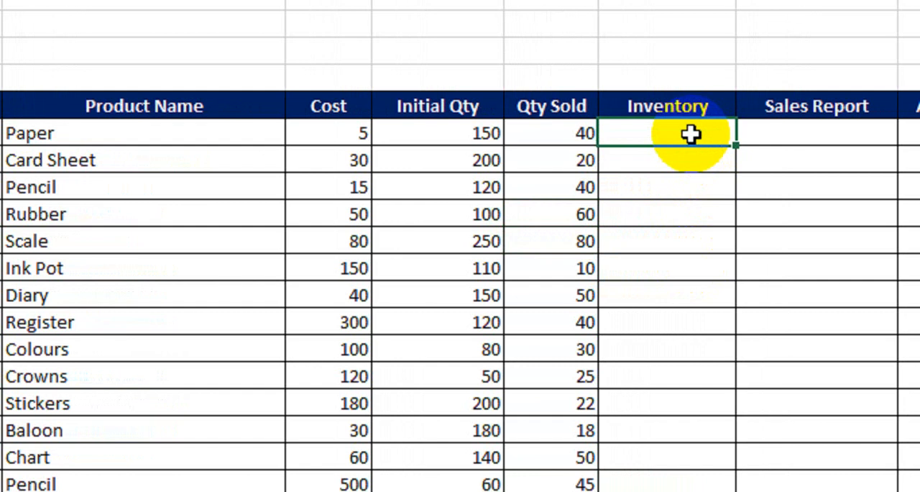
click(188, 135)
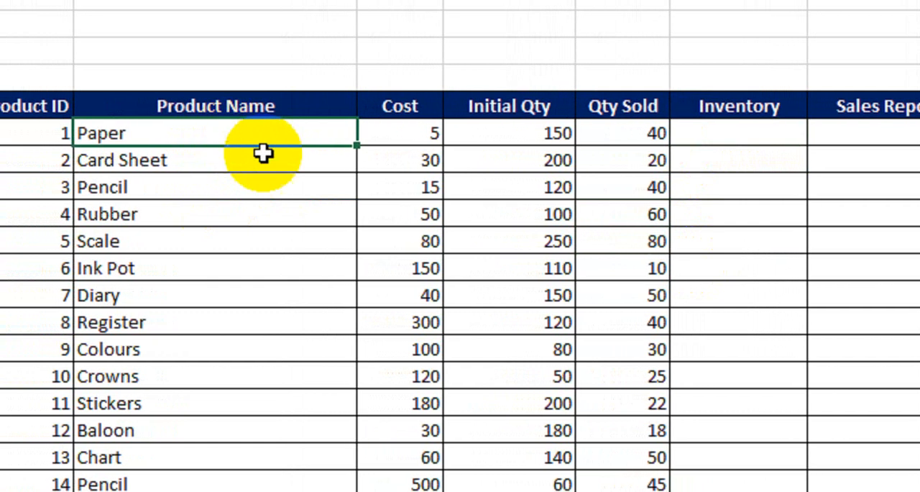
click(402, 138)
click(521, 138)
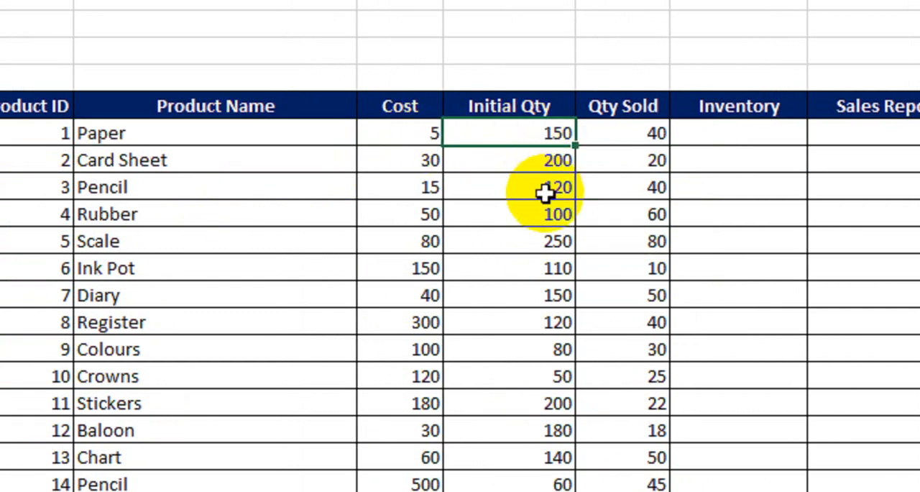
Calculate Paper's inventory value in F9 with =PRODUCT(C9,D9) and fill the formula down the Inventory column to F22
click(715, 144)
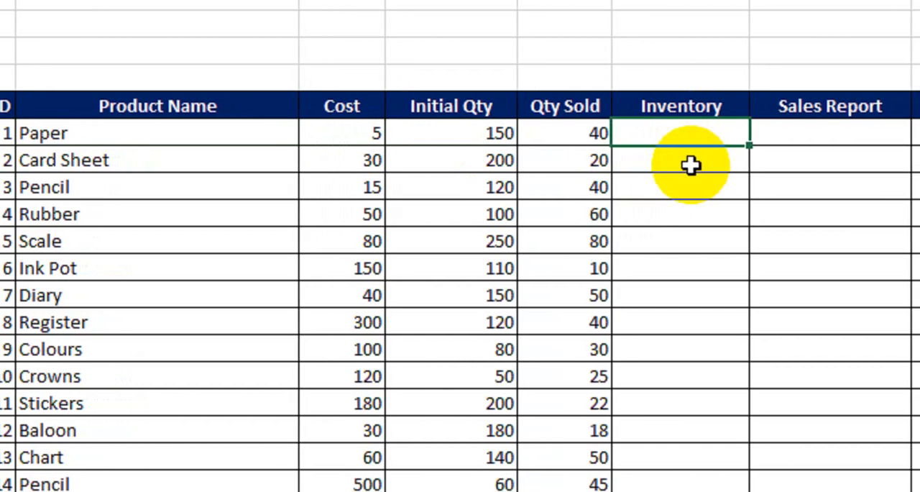
text(=p)
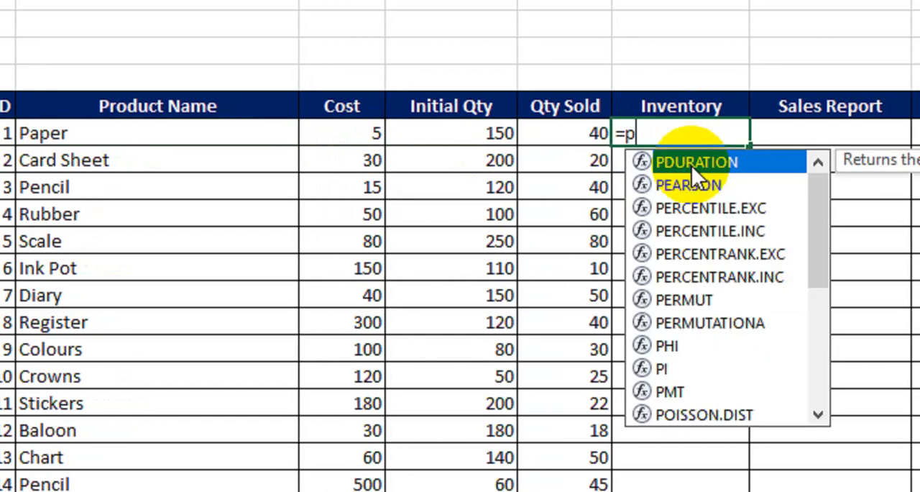
text(rodu)
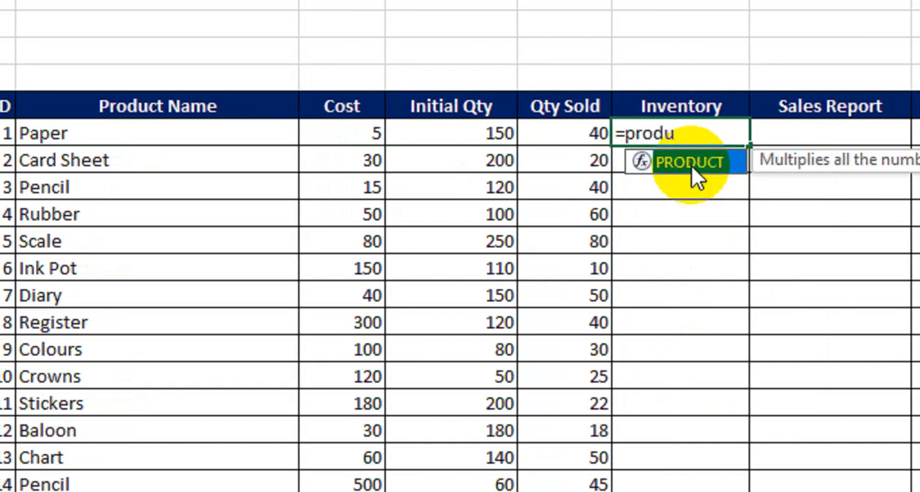
double_click(691, 165)
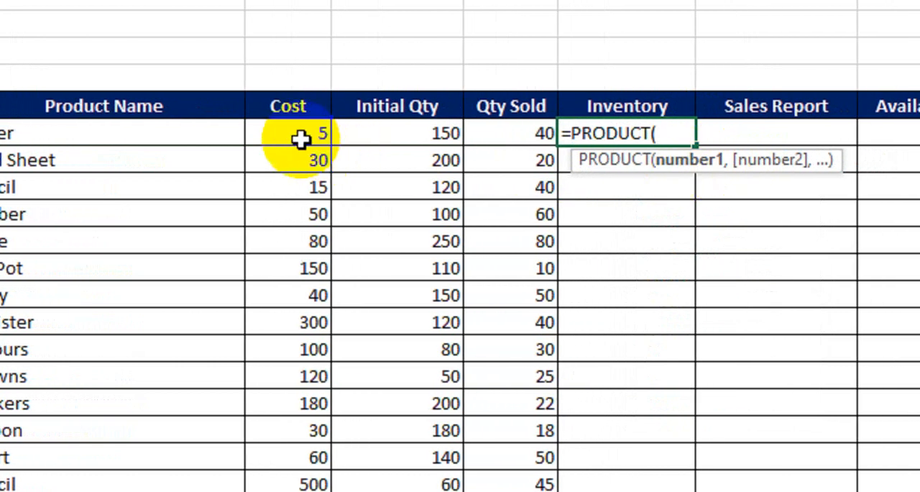
click(331, 135)
text(,)
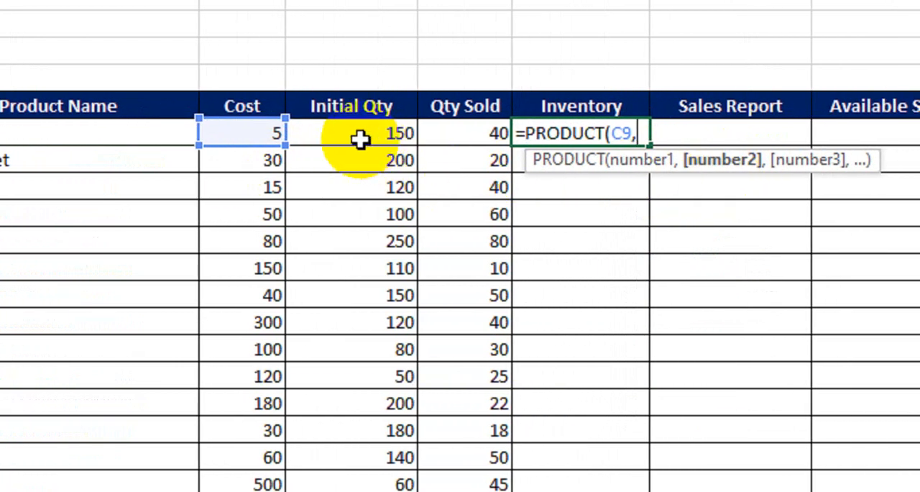
click(396, 140)
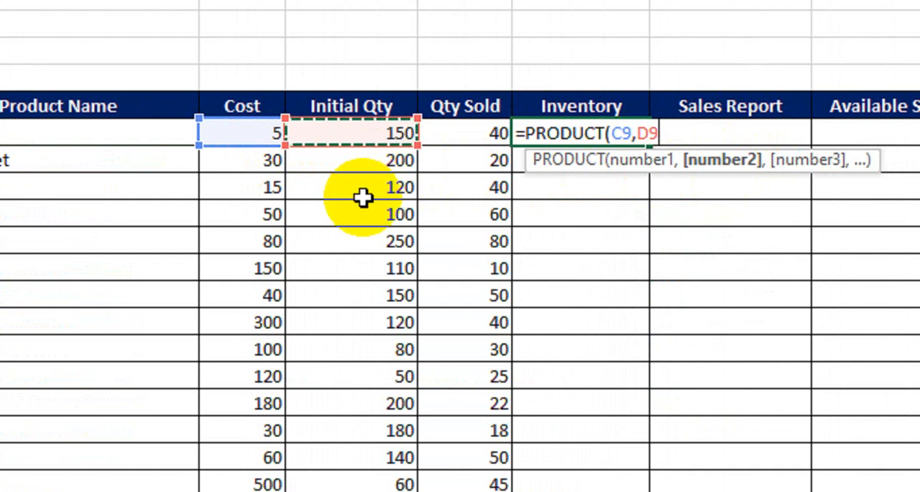
text())
key(Return)
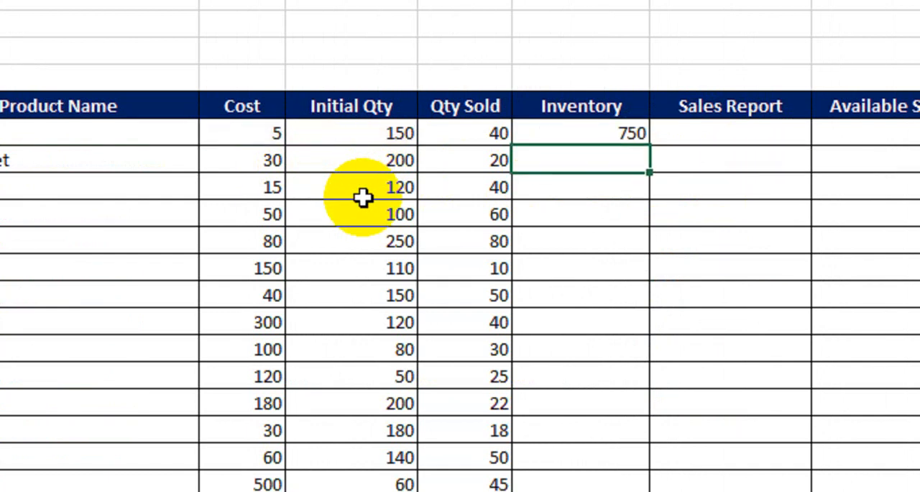
click(589, 135)
drag(649, 147, 641, 489)
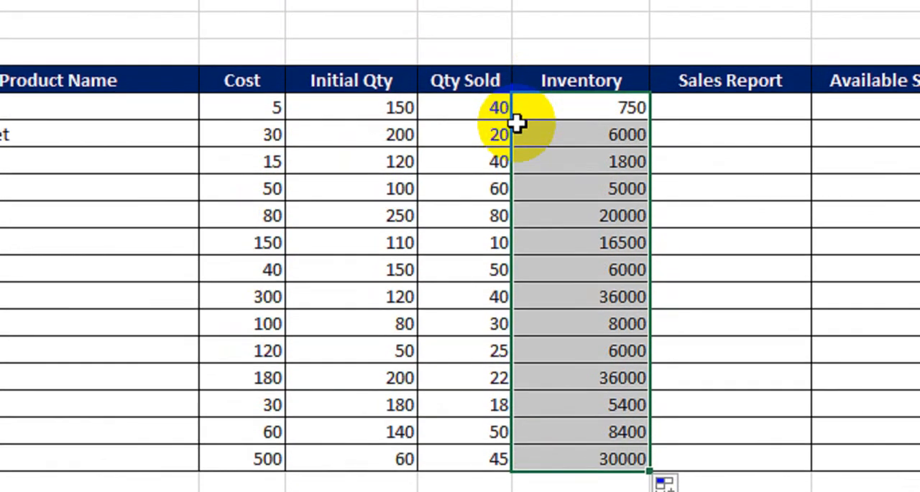
Calculate Paper's sales in G9 with =PRODUCT(C9,E9) and fill the formula down the Sales Report column to G22
click(671, 119)
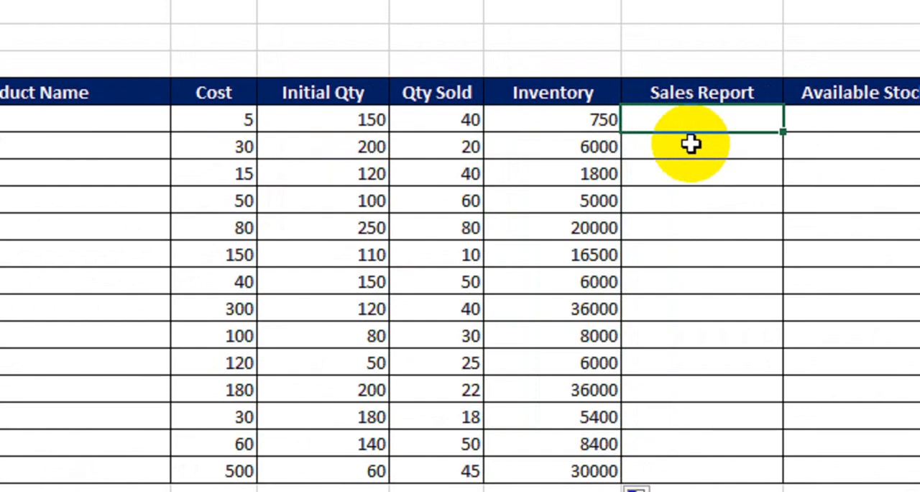
text(=pr)
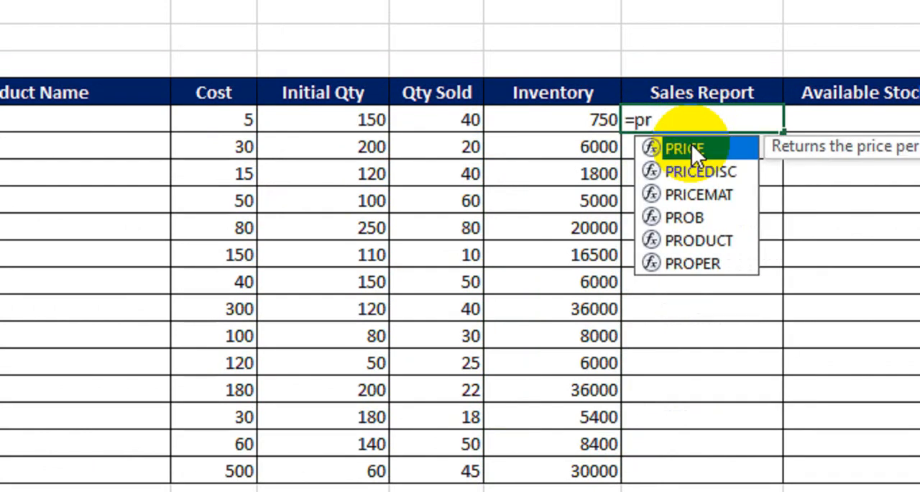
text(od)
key(Tab)
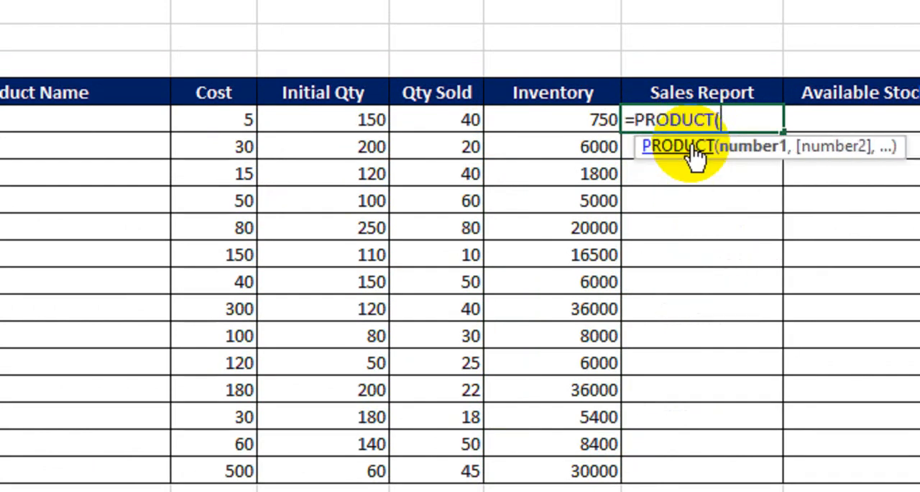
click(237, 128)
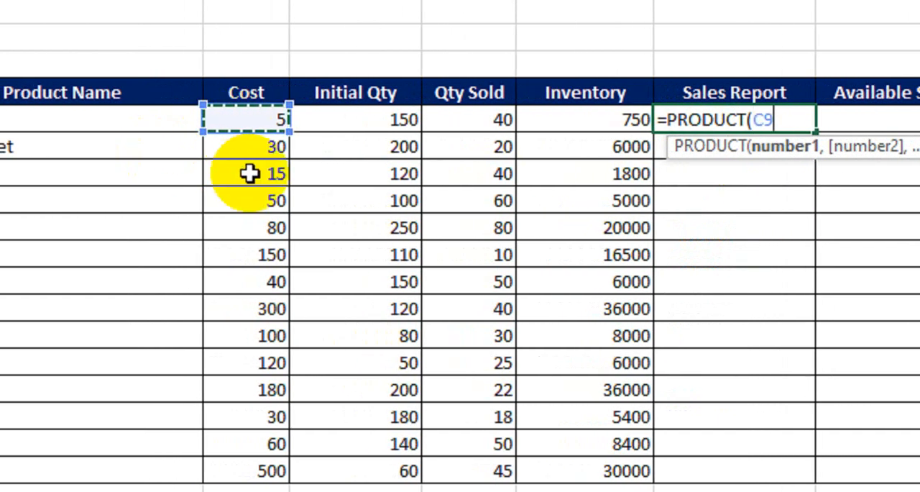
text(,)
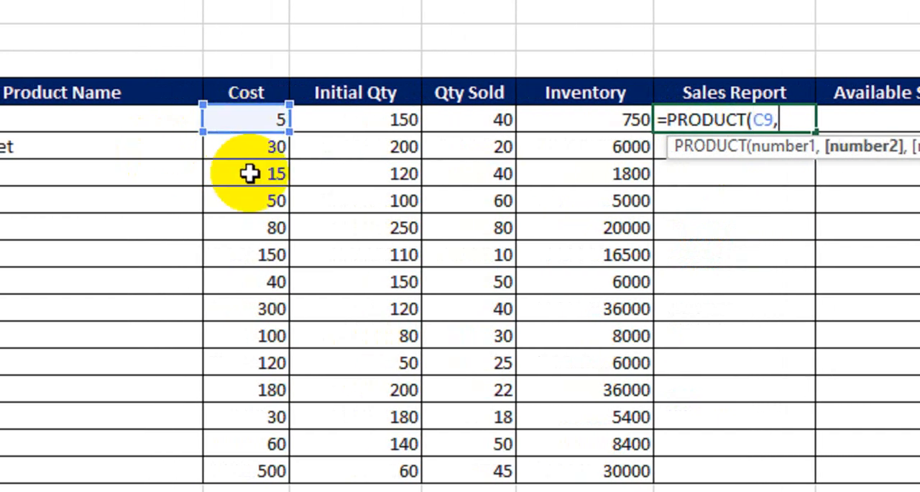
click(464, 120)
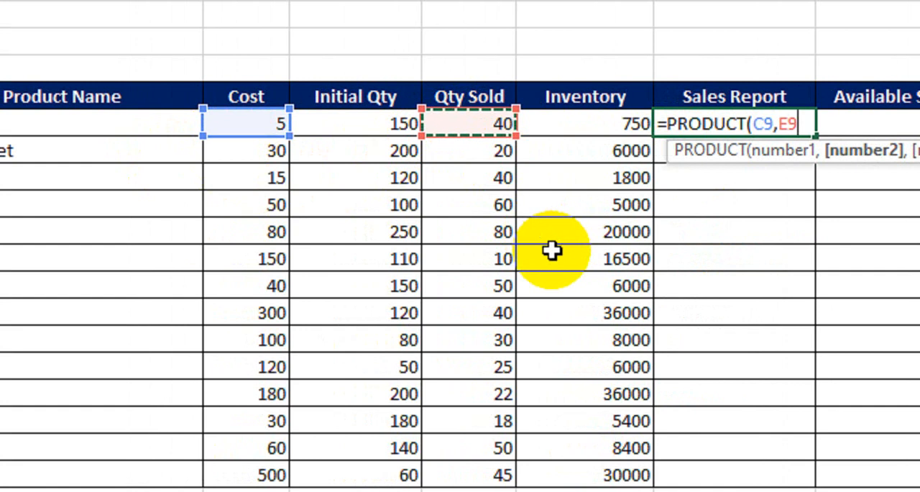
text())
key(Return)
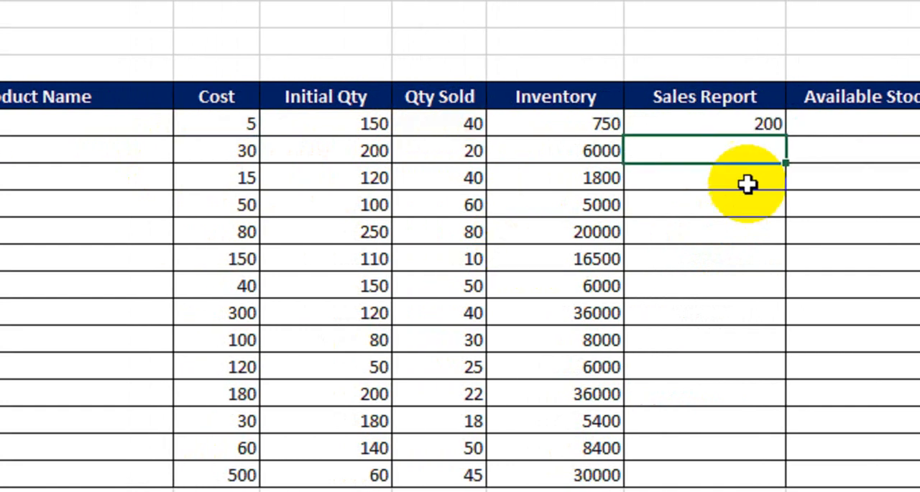
click(751, 126)
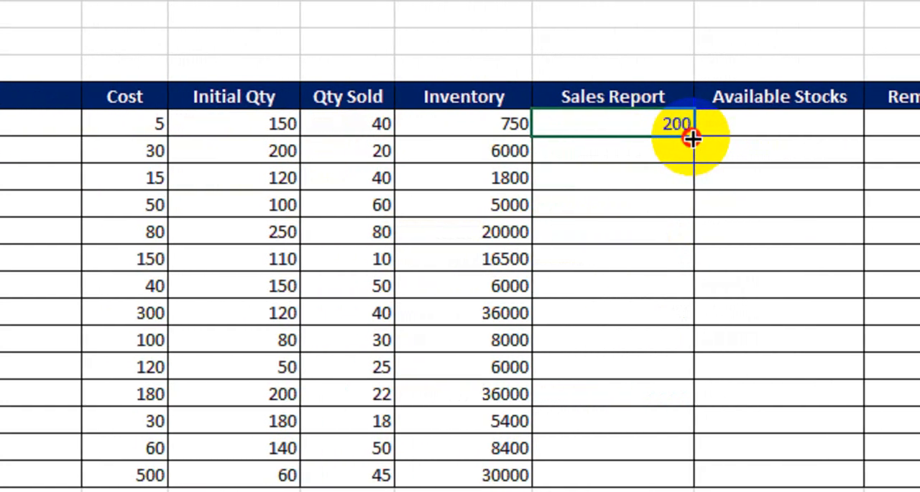
drag(691, 138, 682, 476)
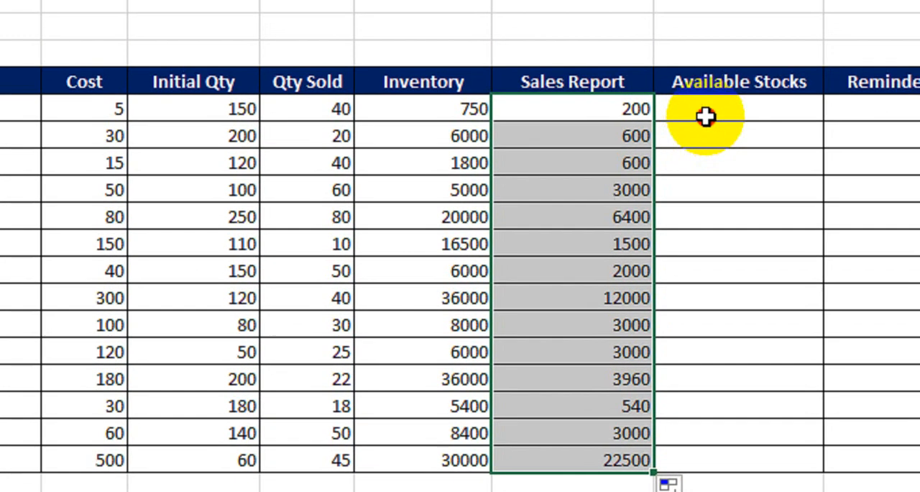
Enter =D9-E9 in H9 to subtract Paper's sold quantity from its initial quantity
click(730, 99)
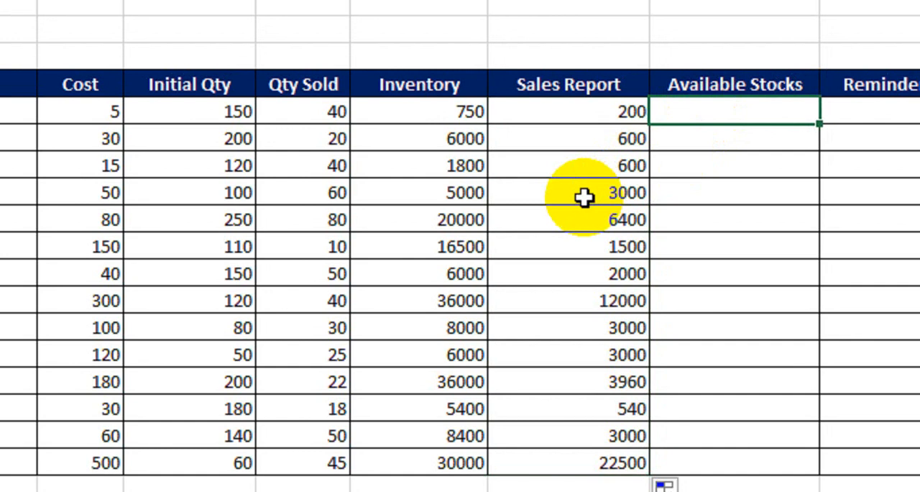
text(=)
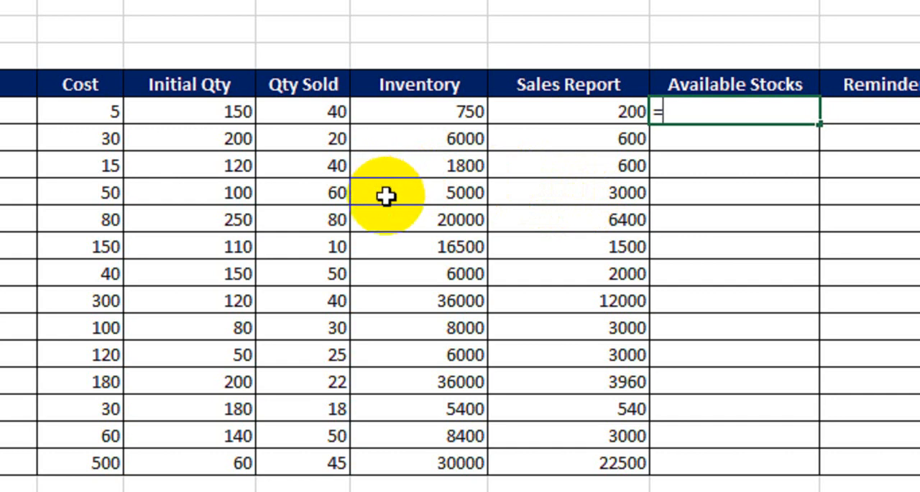
click(212, 114)
text(-)
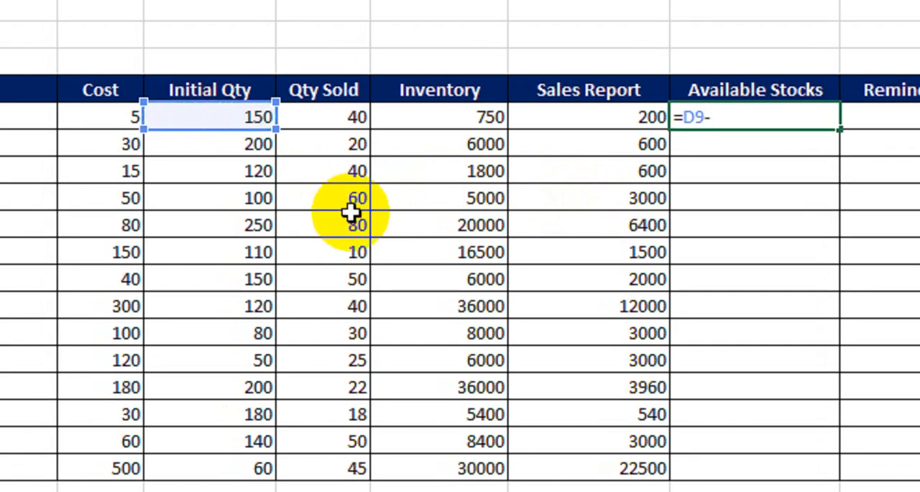
click(342, 121)
key(Return)
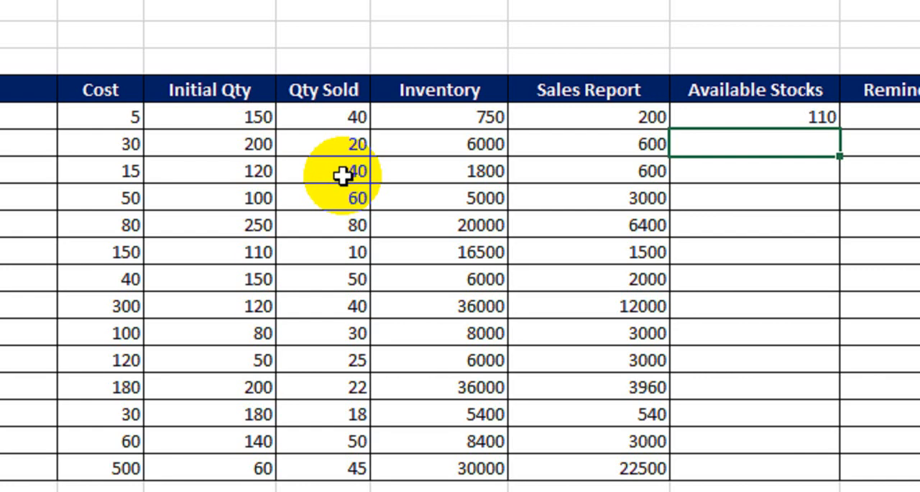
Calculate Paper's available stock in H9 with =SUM(D9-E9) and fill the formula down the Available Stocks column to H22
key(Up)
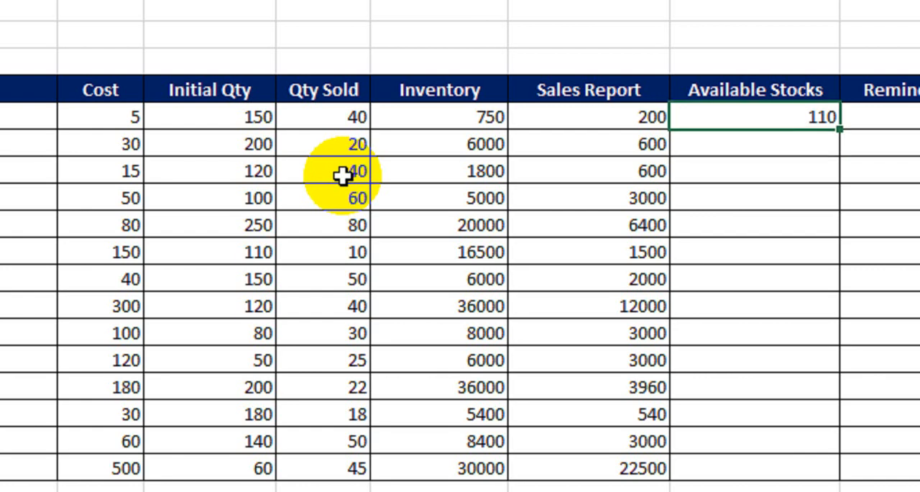
text(=sum)
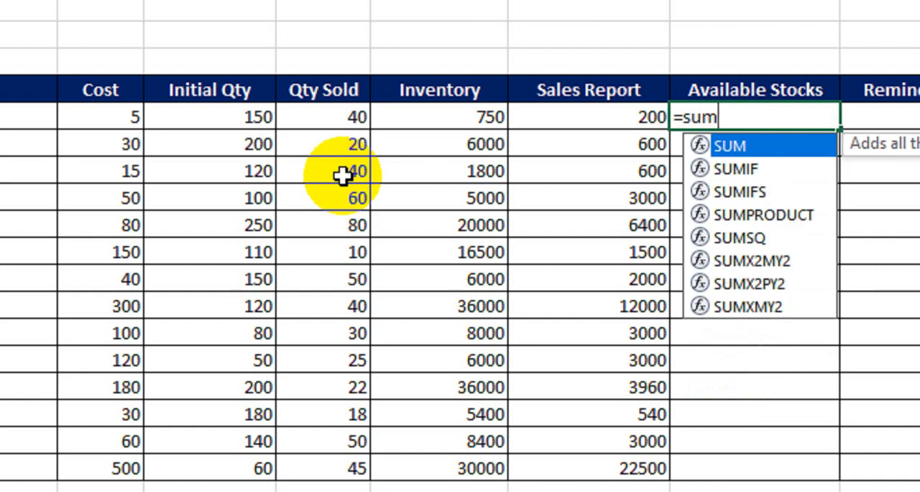
key(Tab)
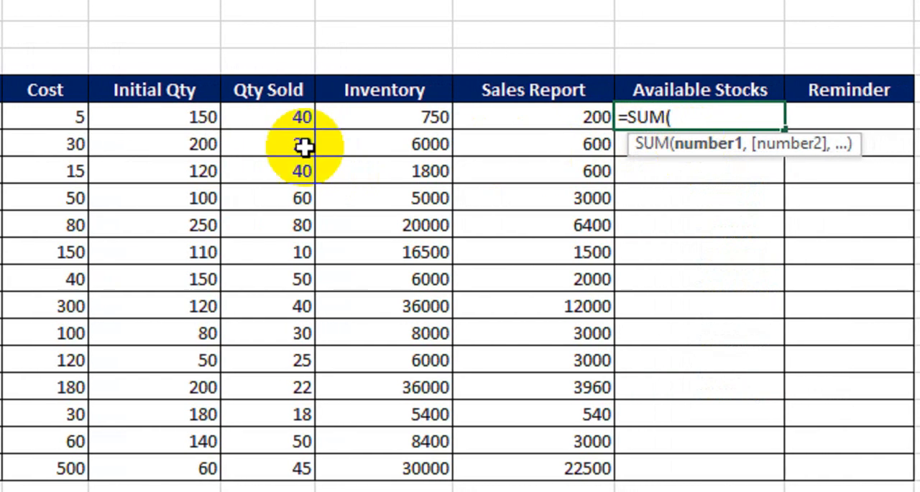
click(133, 122)
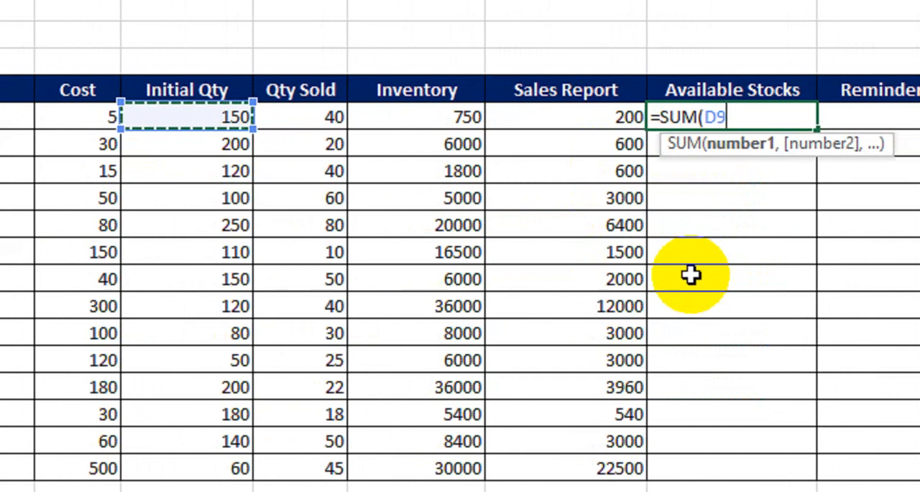
text(-)
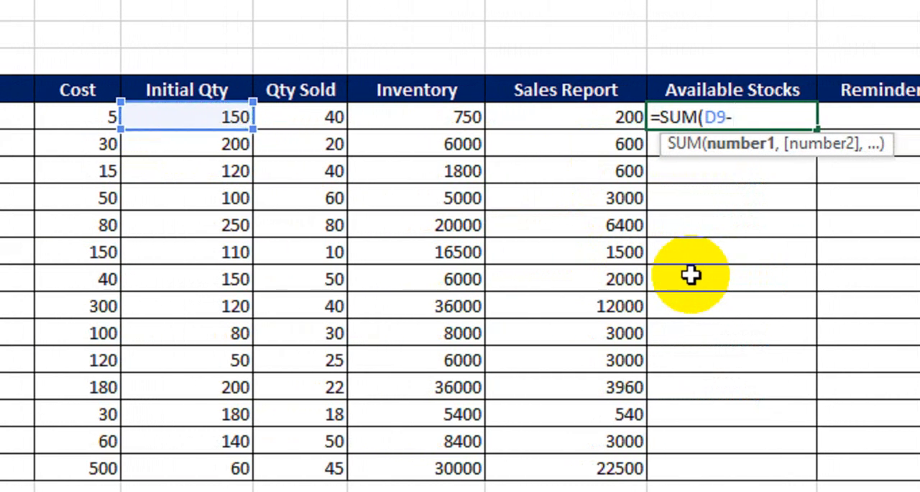
click(324, 125)
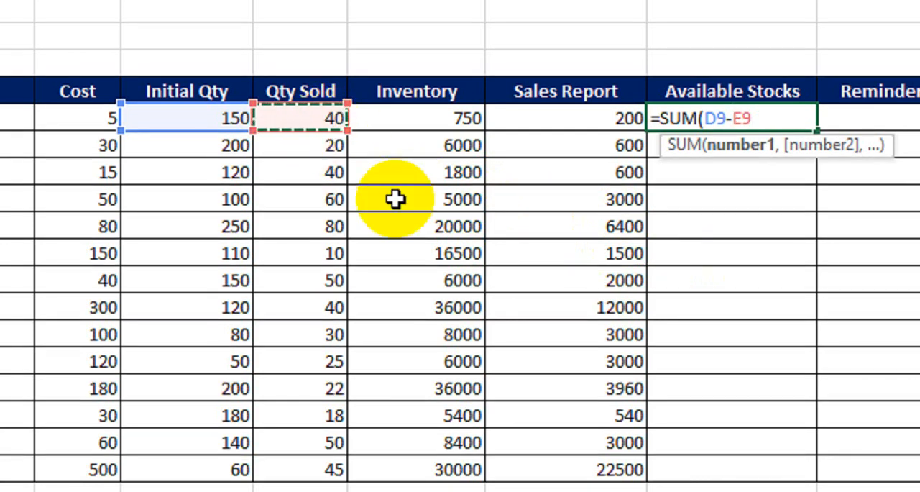
text())
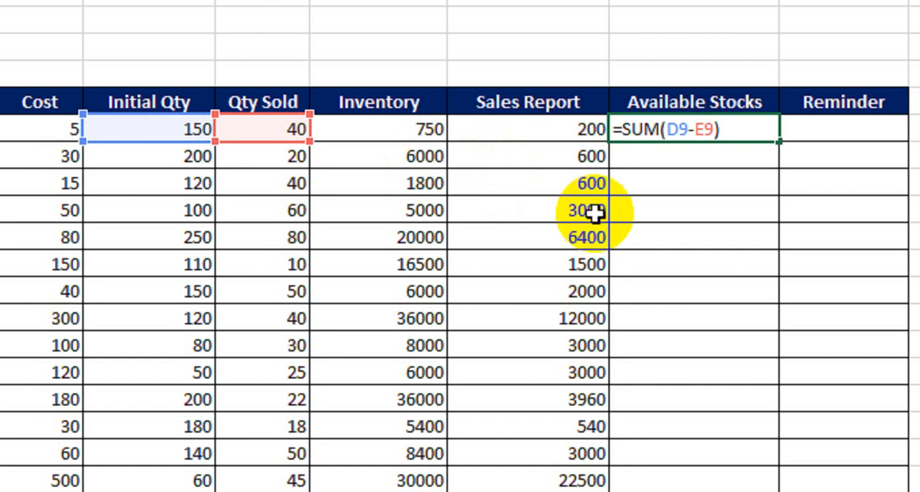
key(Return)
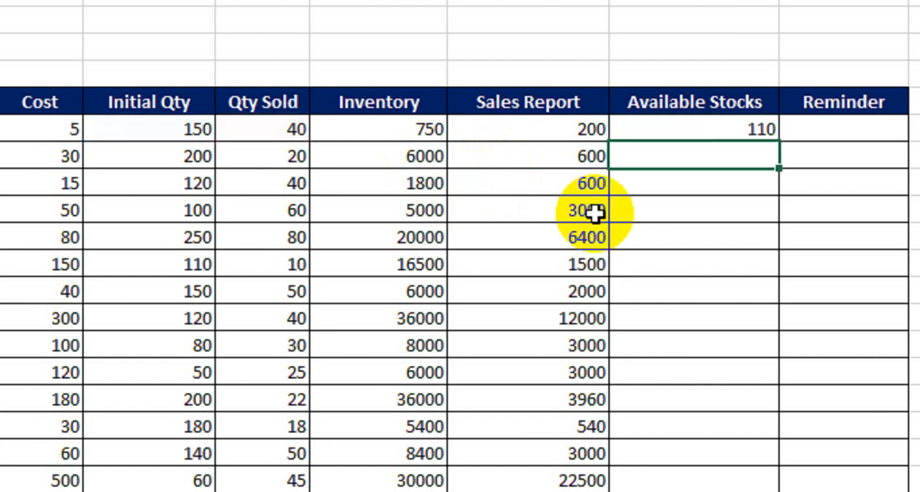
click(692, 128)
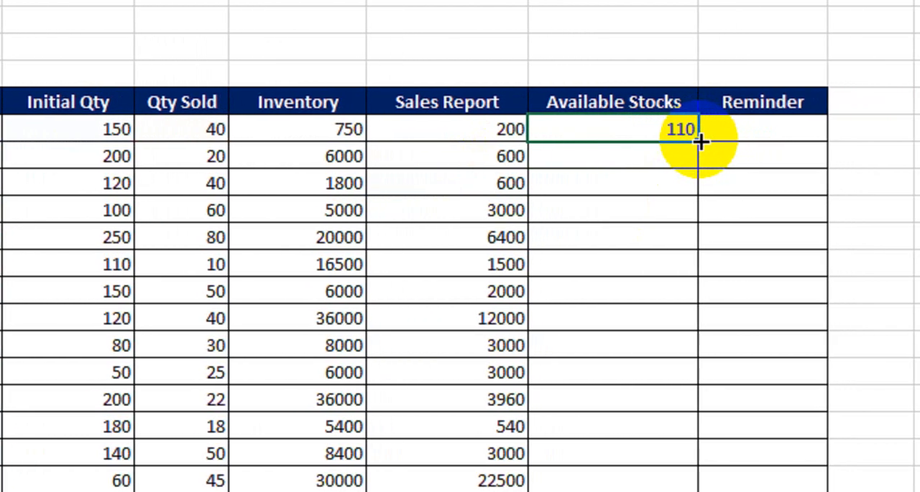
drag(692, 139, 673, 456)
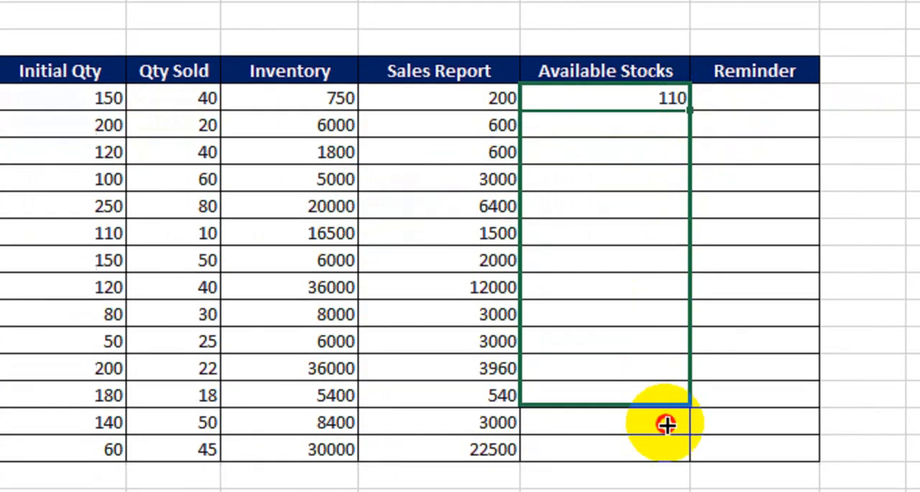
drag(667, 425, 668, 452)
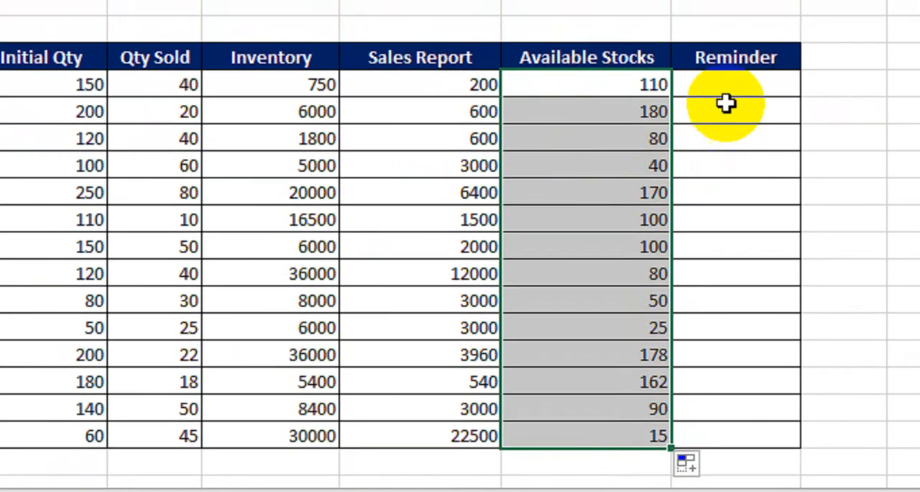
Enter =IF(H9<=30,"Re-Order","Available") in I9 and fill the formula down the Reminder column to I22
click(751, 64)
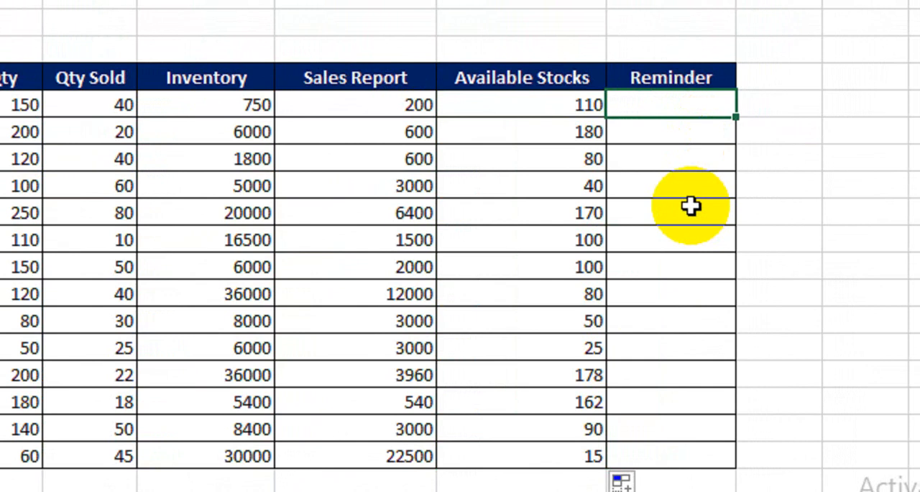
text(=IF()
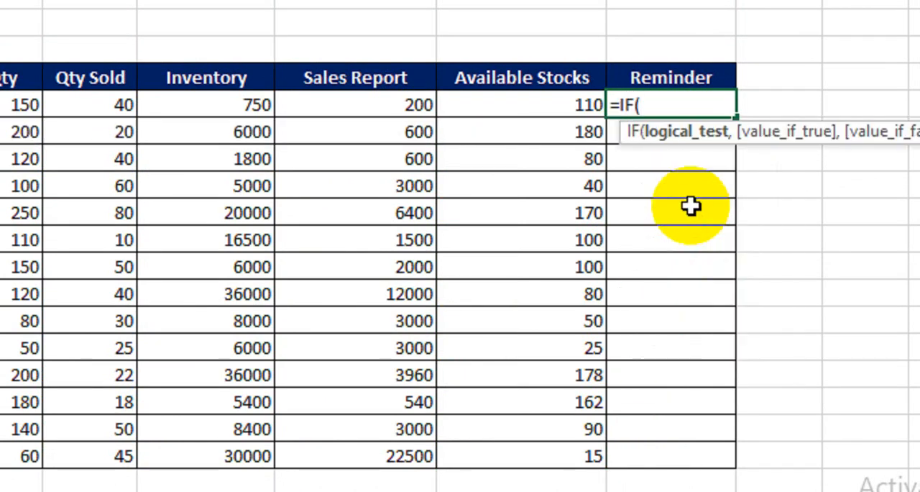
click(523, 107)
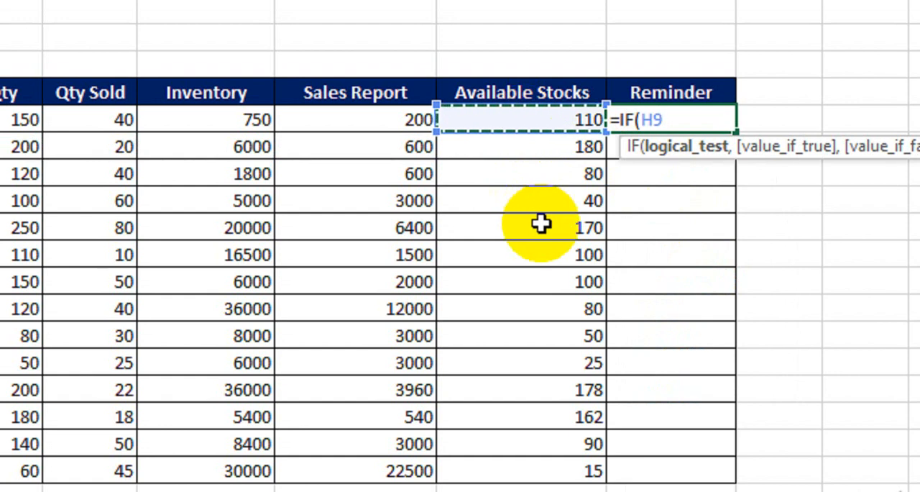
text(<=)
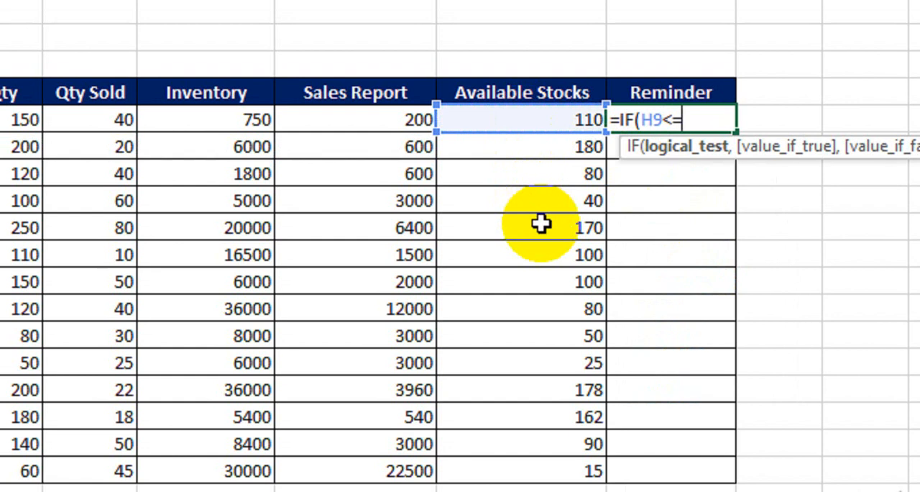
text(30,)
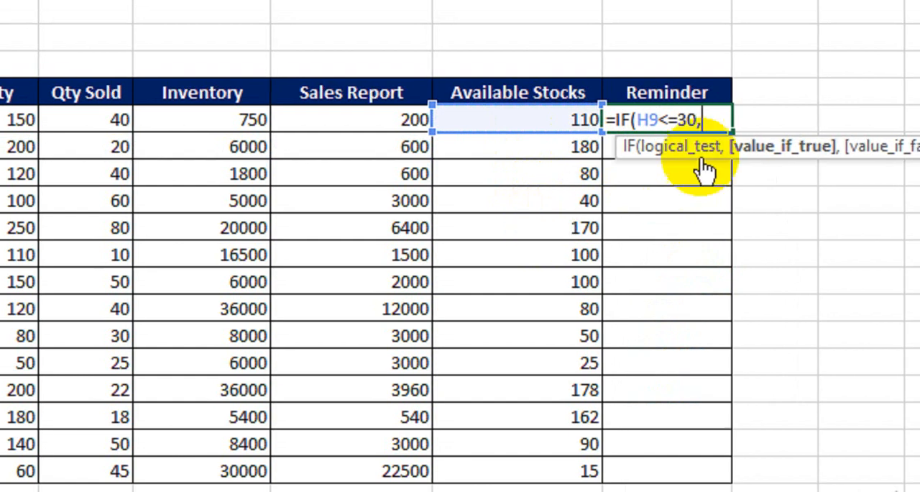
text(")
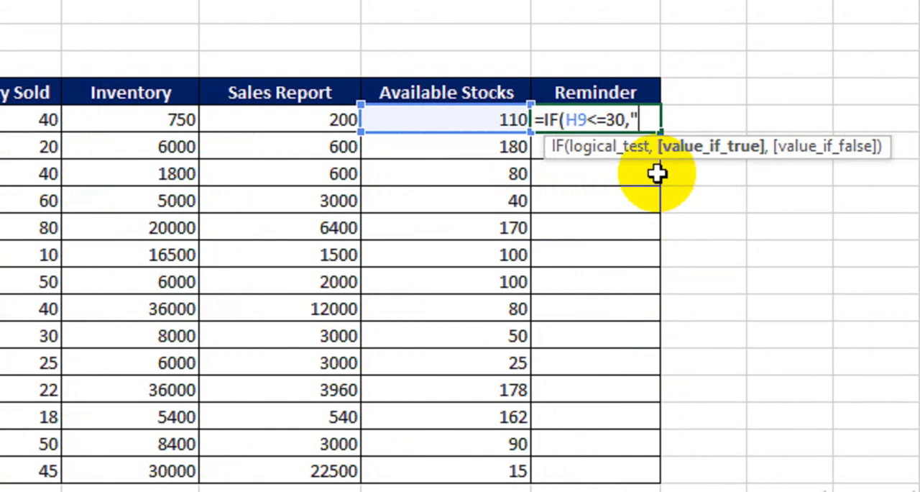
text(Re-Orde)
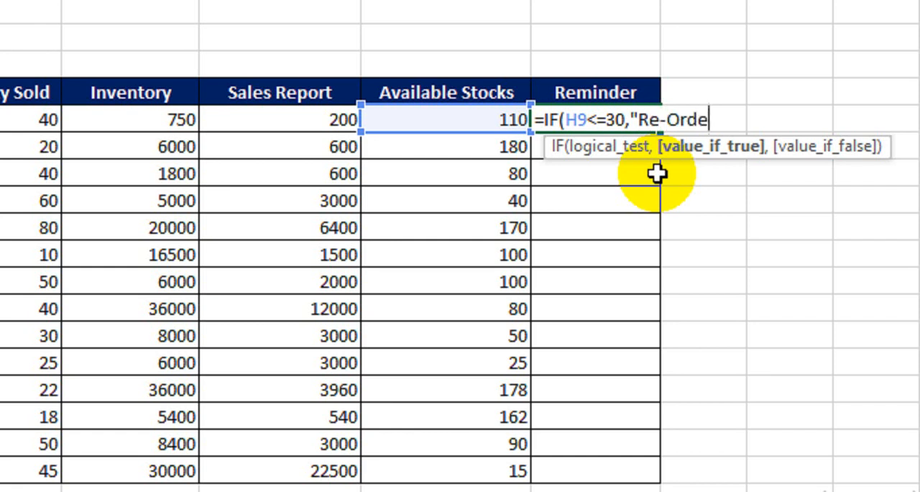
text(r",)
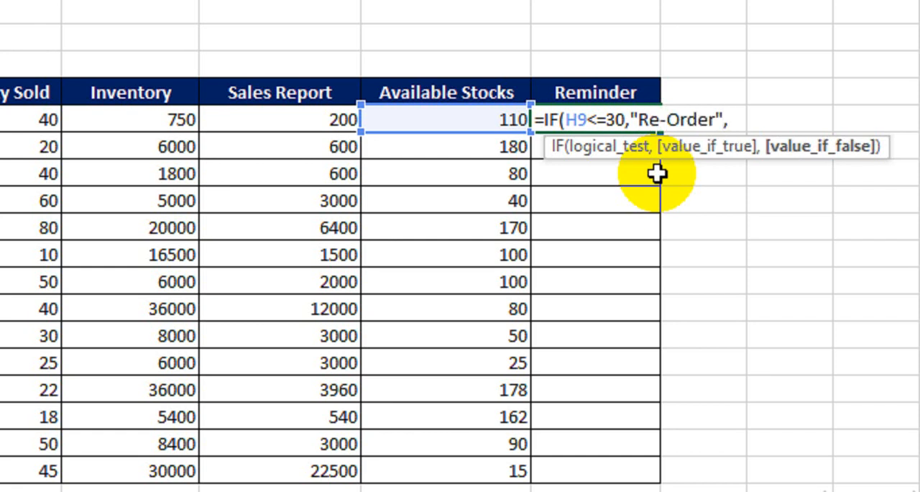
text("Avai)
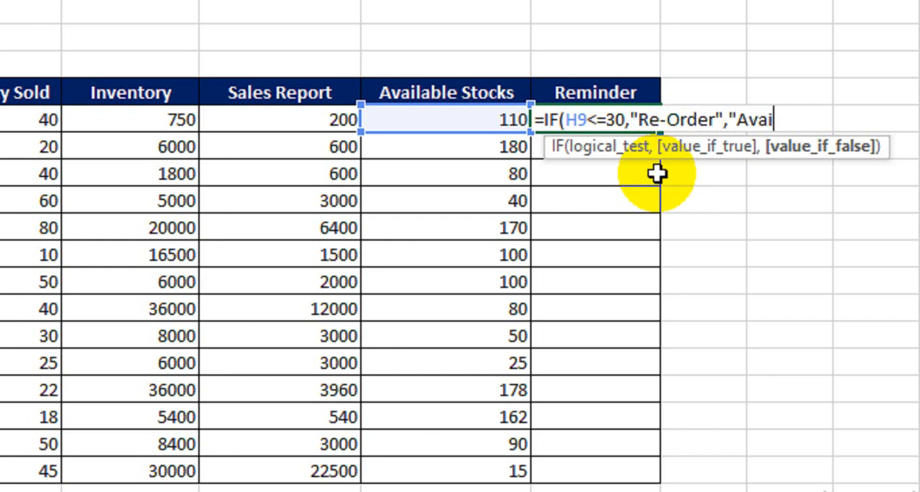
text(lable"))
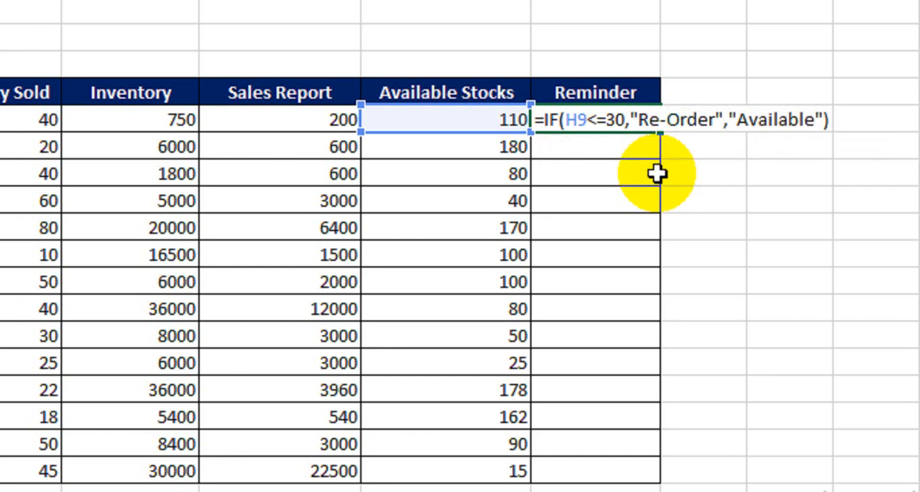
key(Return)
click(591, 121)
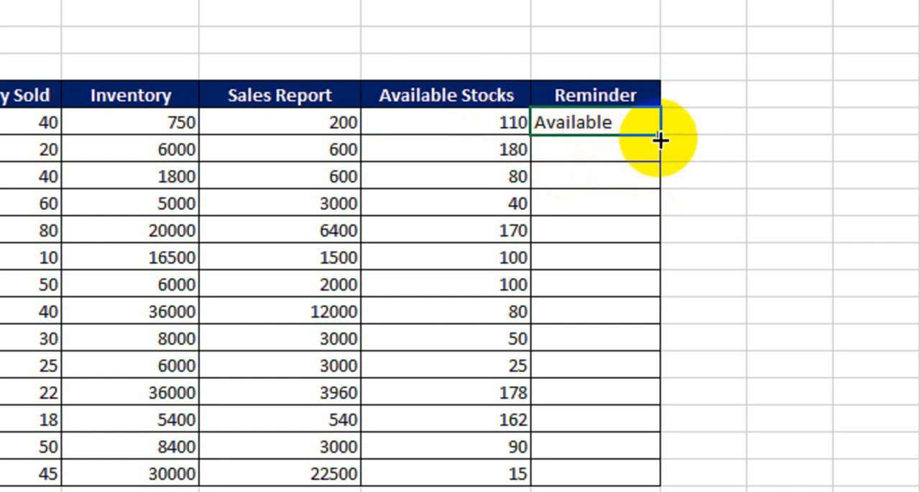
drag(659, 136, 642, 478)
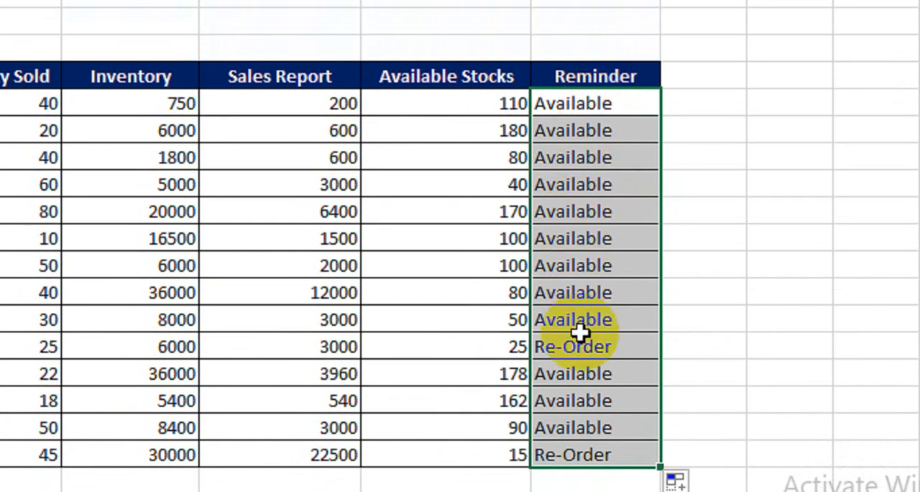
click(579, 281)
click(458, 343)
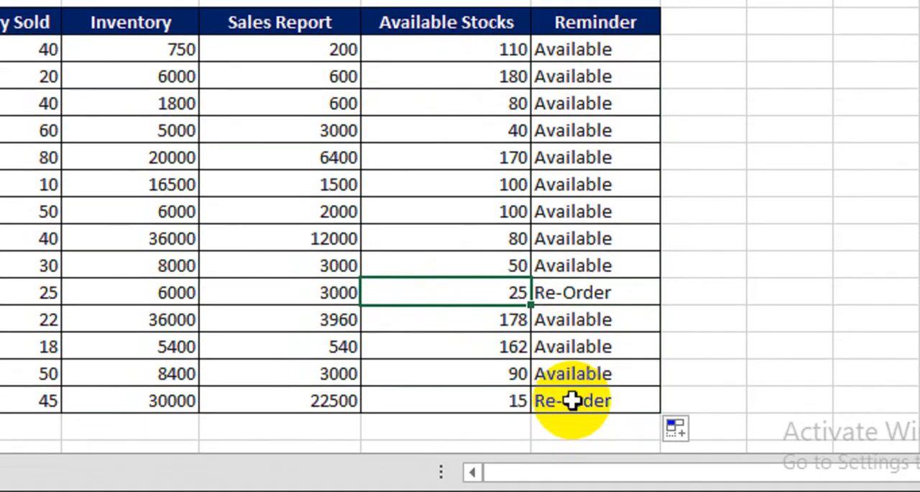
click(571, 431)
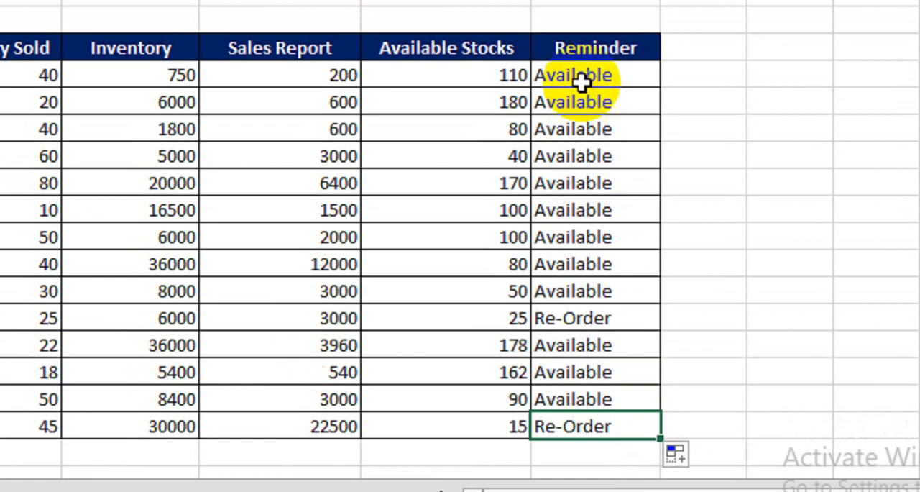
Start a new conditional formatting rule for Reminder cells I9:I22 using the type Format only cells that contain
drag(589, 31, 581, 66)
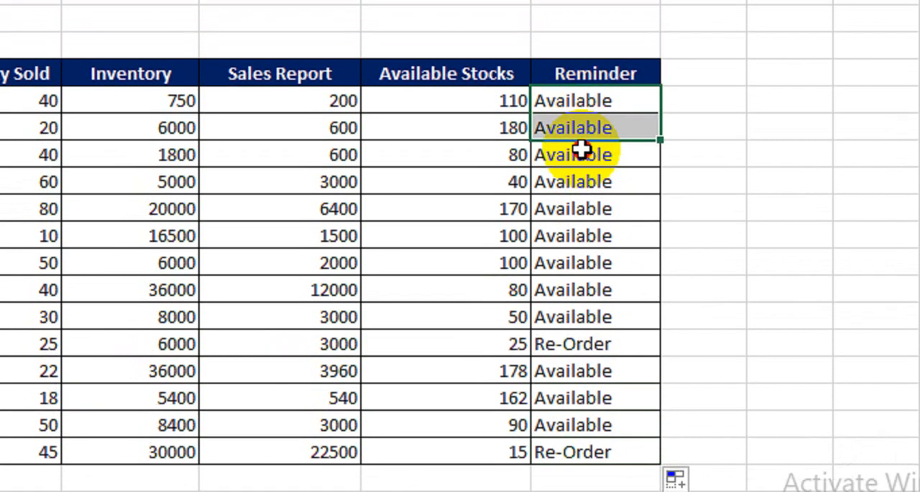
drag(581, 149, 582, 449)
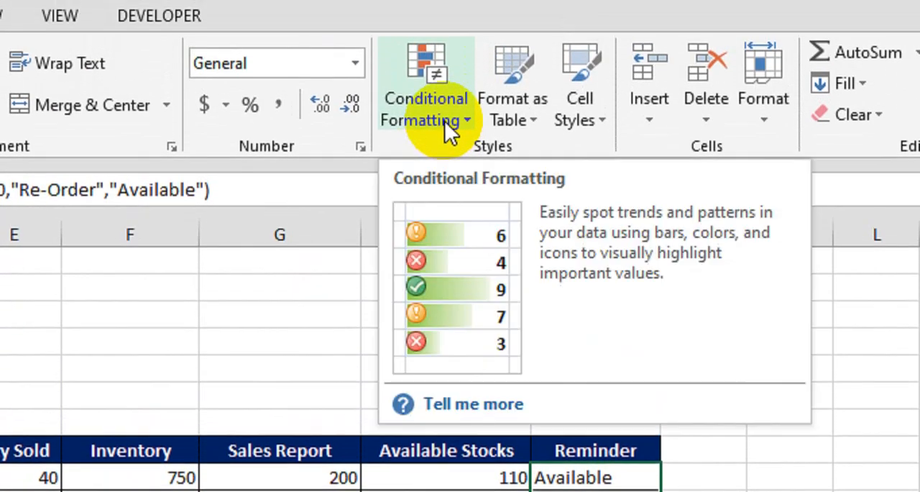
click(444, 122)
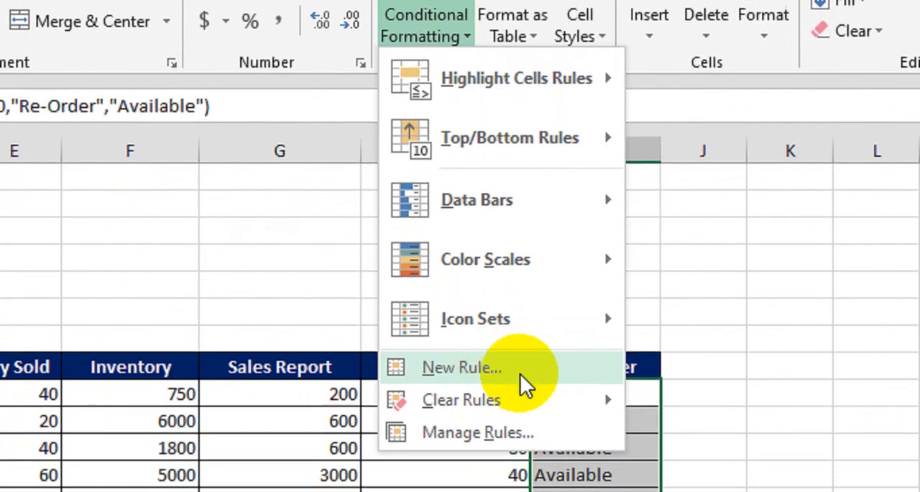
click(499, 388)
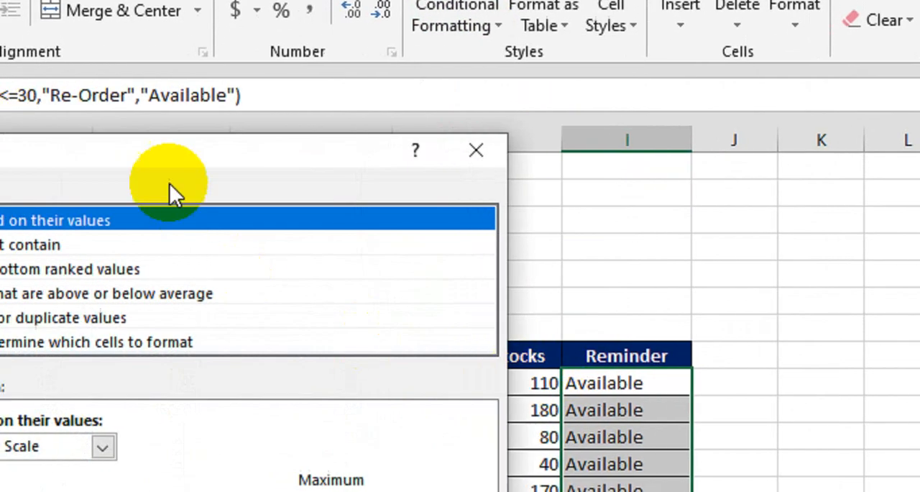
drag(169, 183, 419, 159)
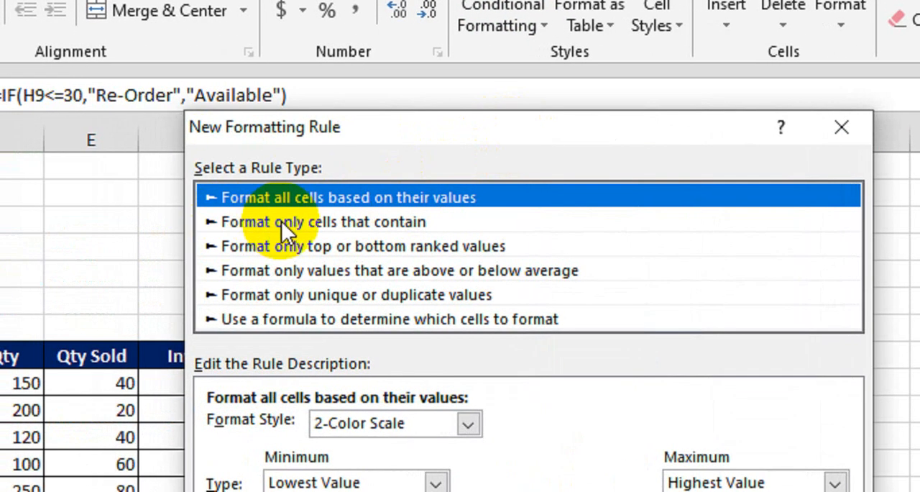
click(300, 221)
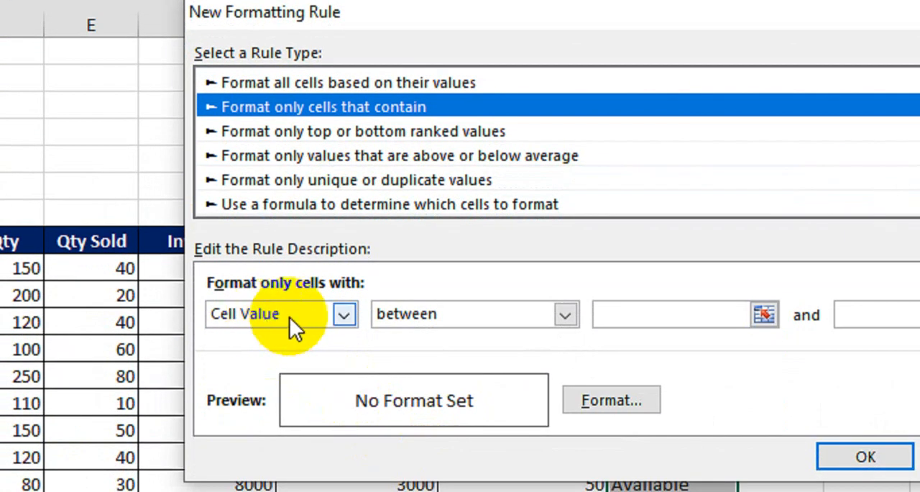
Set the rule condition to Specific Text containing Re-Order
click(342, 317)
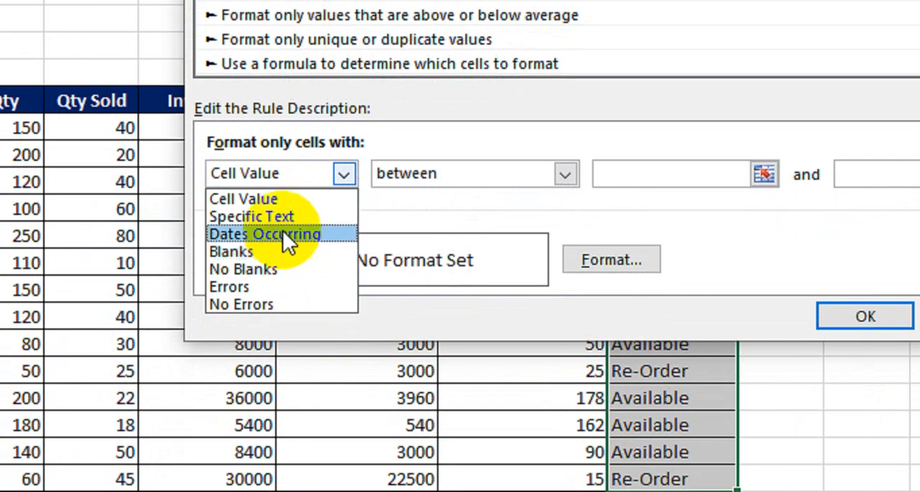
click(278, 216)
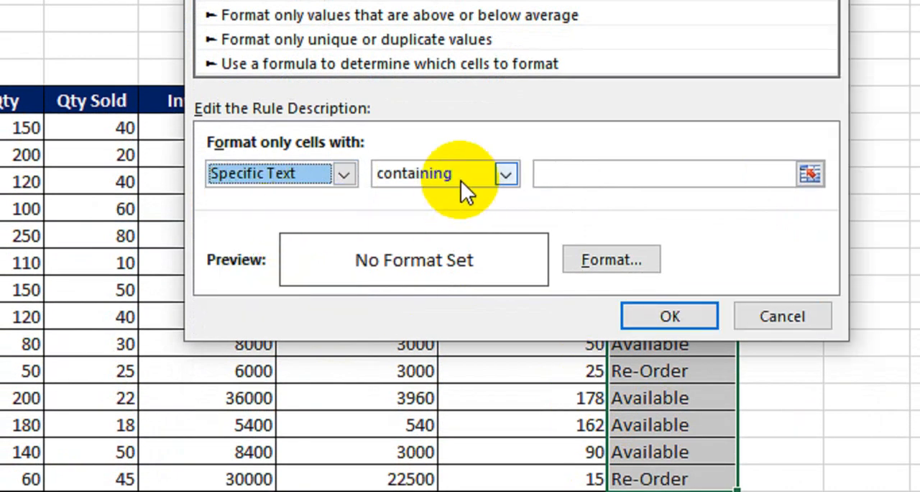
click(636, 178)
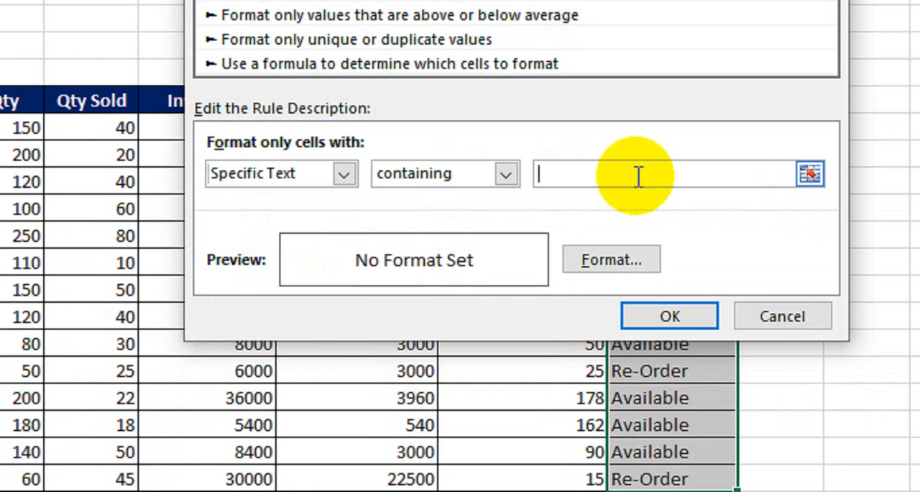
text(Re-Oder)
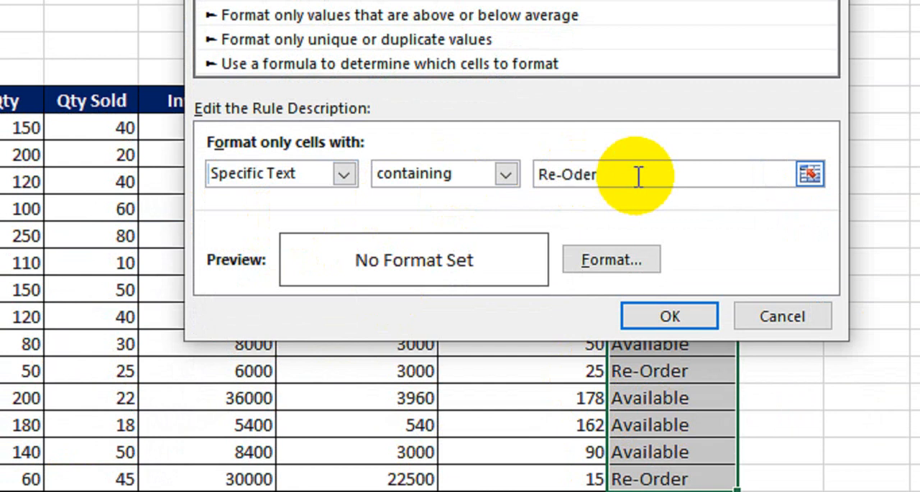
key(BackSpace)
key(BackSpace)
key(BackSpace)
text(rder)
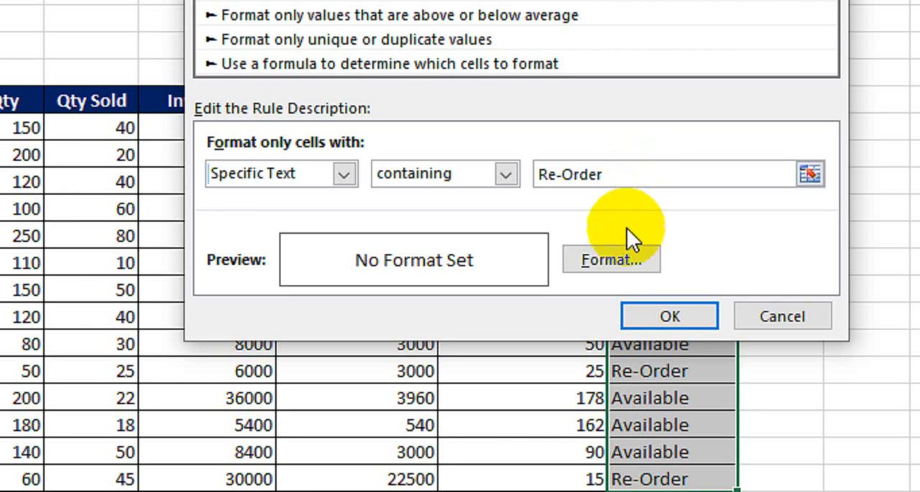
Give the Re-Order rule a white font and a red fill, and apply it to the Reminder cells
click(614, 258)
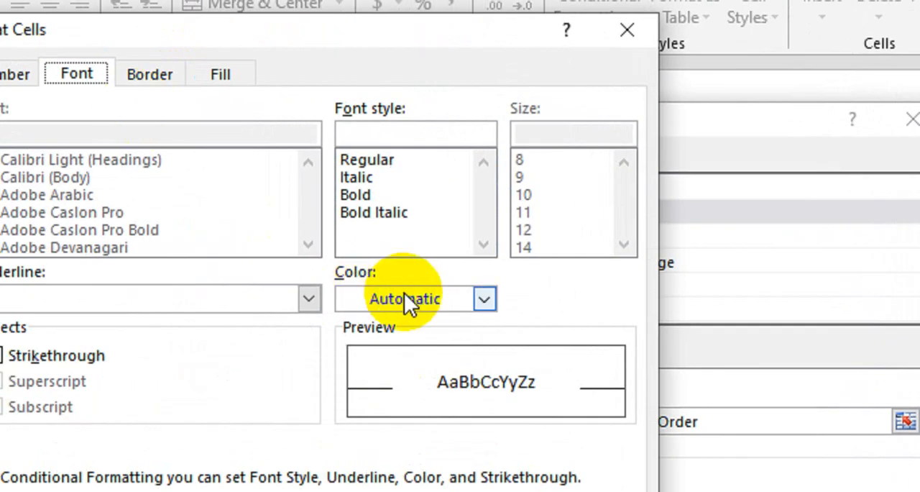
click(404, 293)
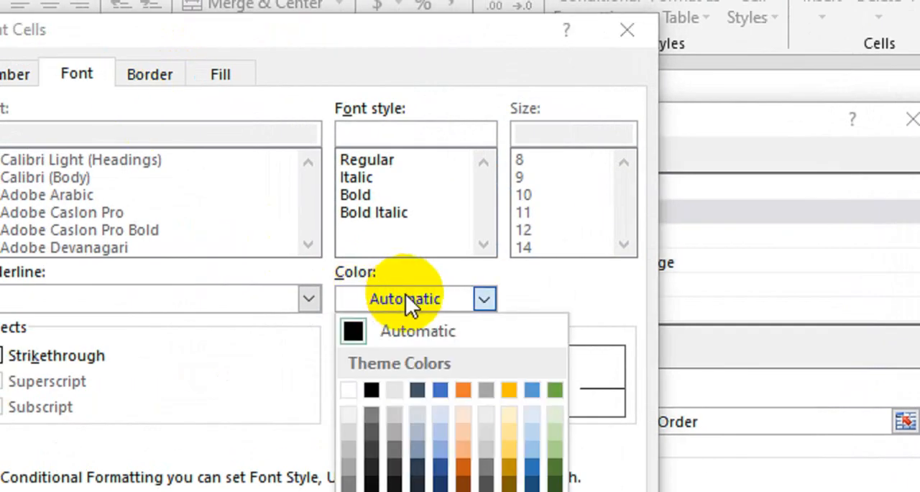
click(372, 387)
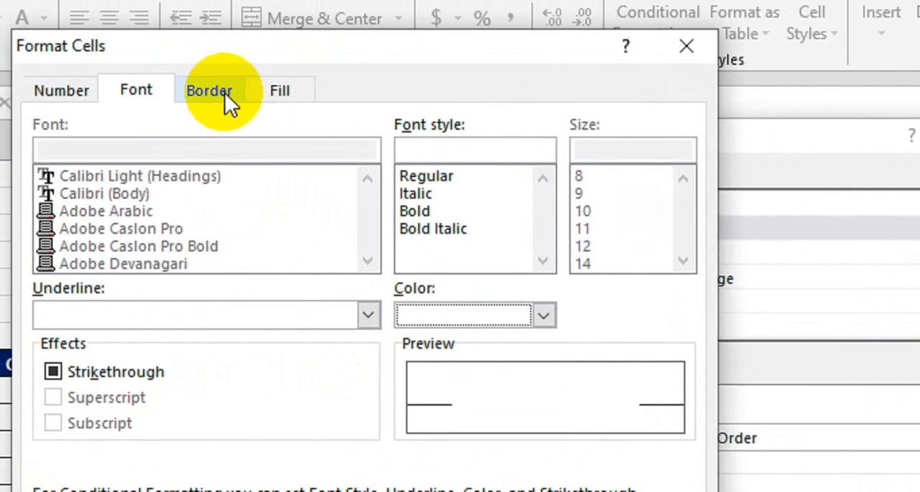
click(221, 54)
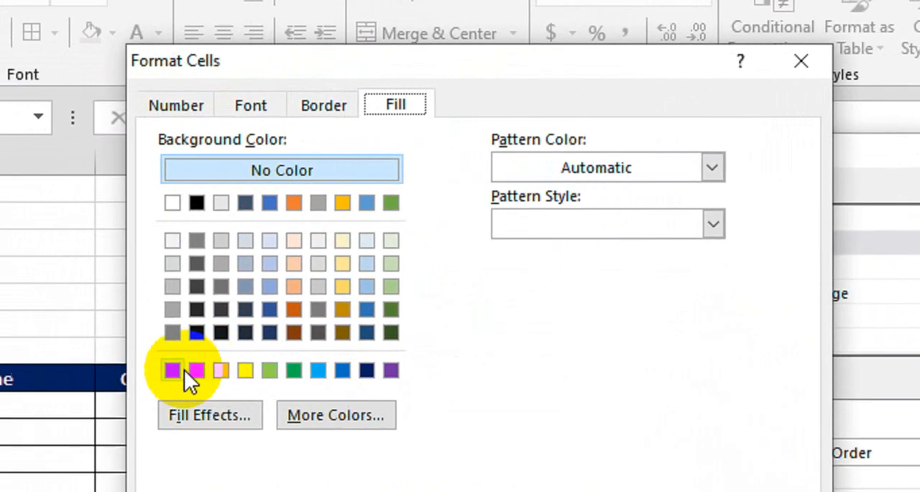
click(174, 369)
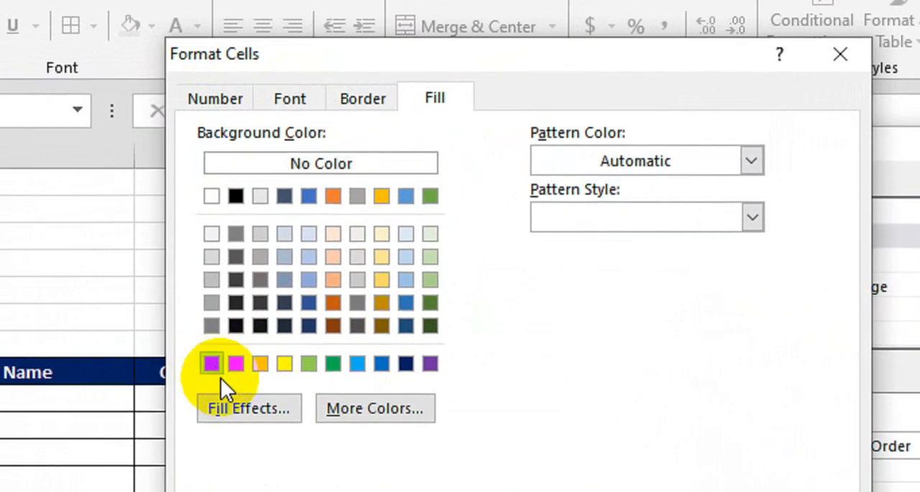
click(628, 491)
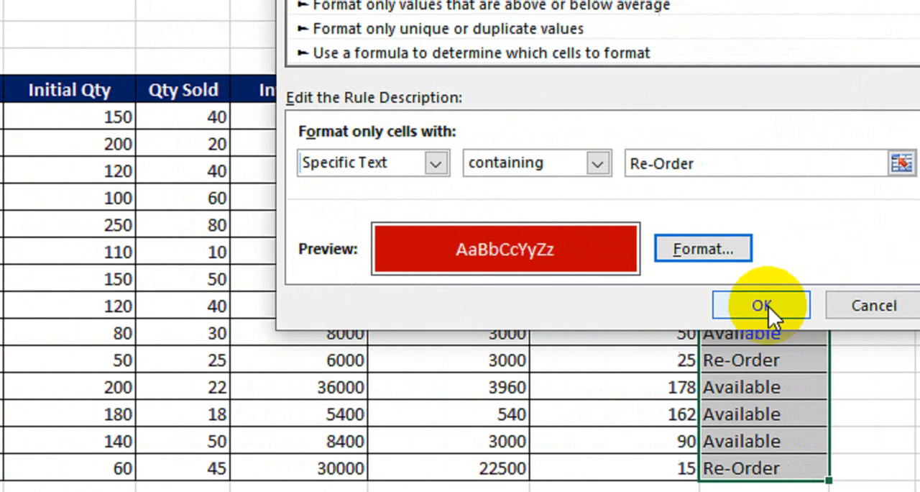
click(895, 306)
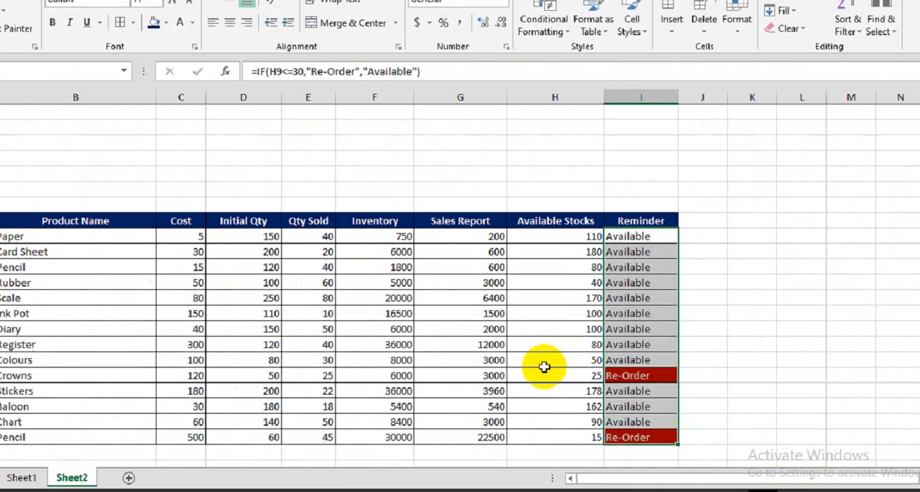
click(534, 341)
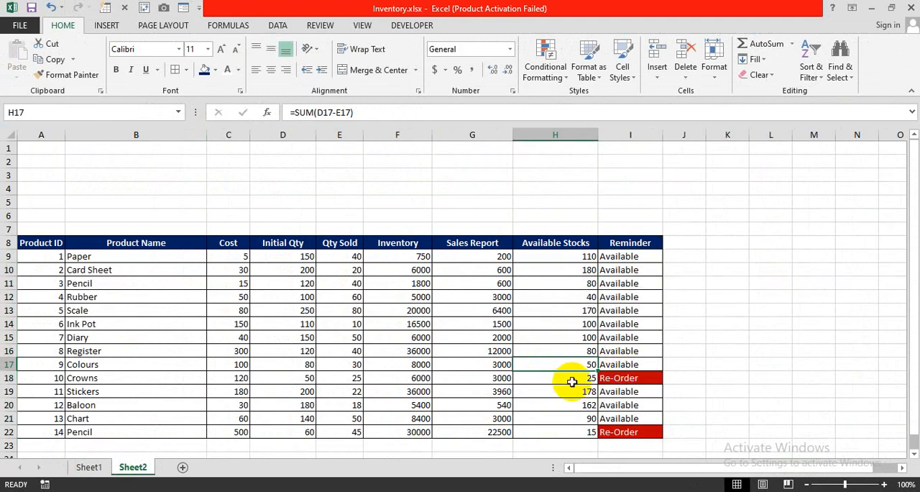
click(561, 381)
click(614, 378)
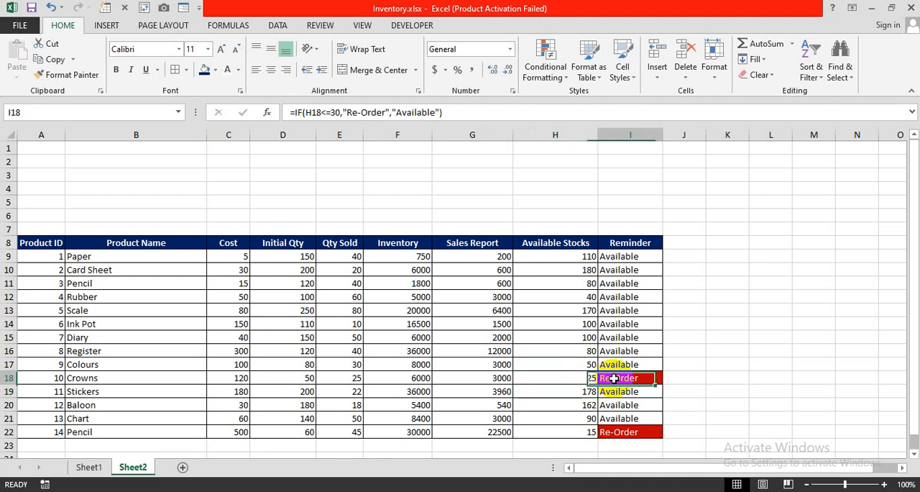
drag(638, 256, 637, 432)
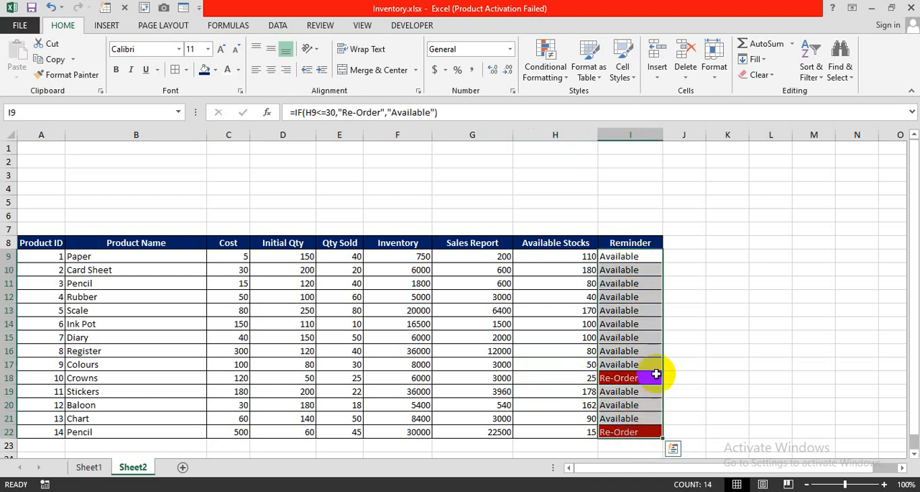
Replace Rubber's available stock formula in H12 with 20 and check its reminder in I12
click(581, 296)
text(20)
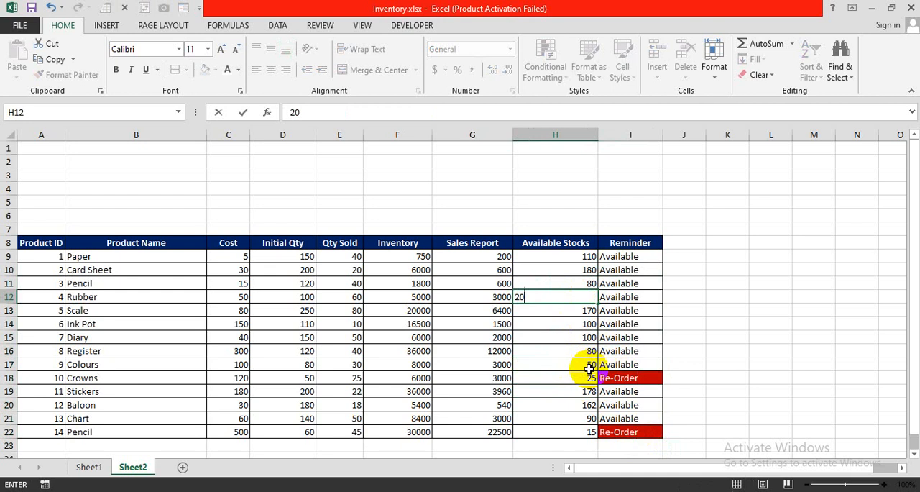
key(Return)
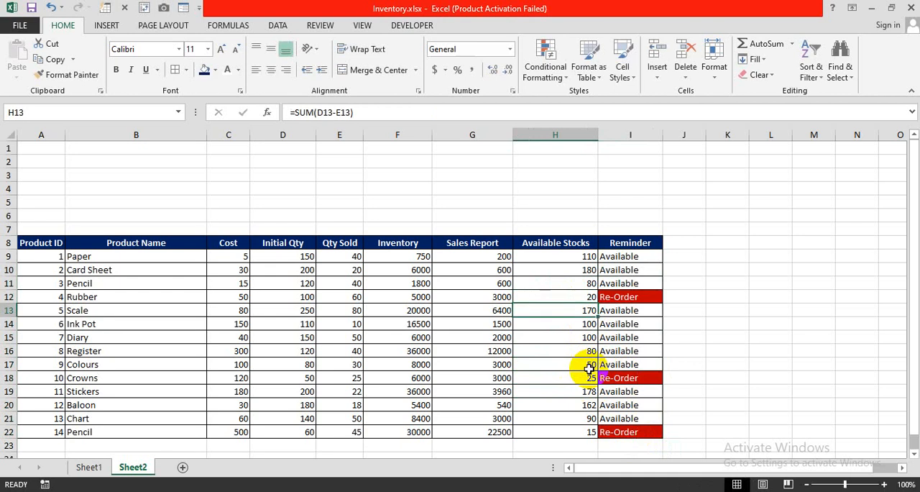
click(614, 297)
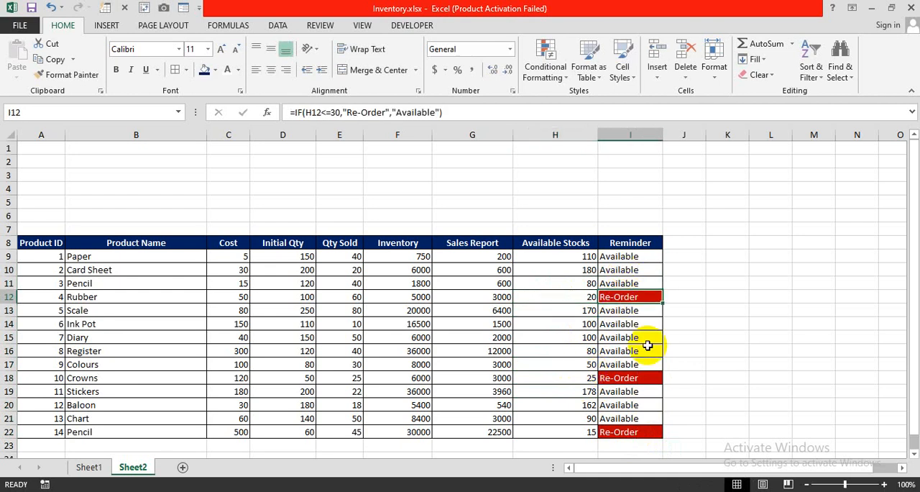